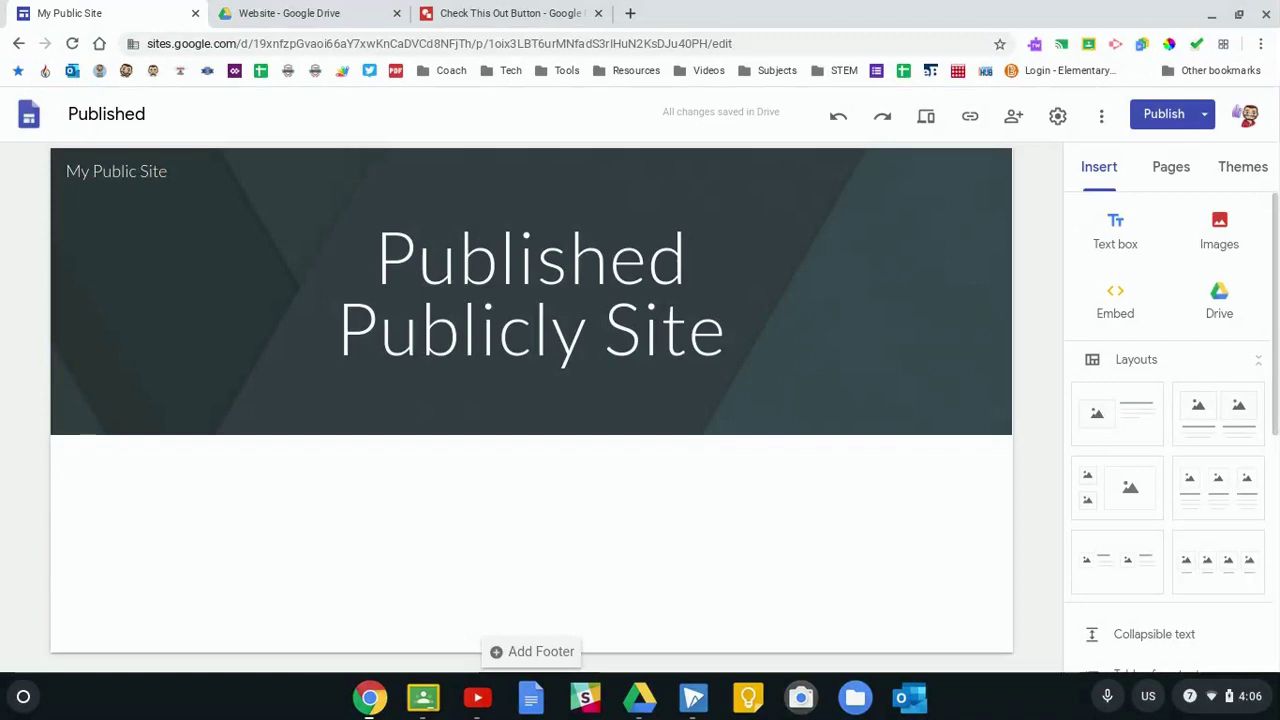
Click into the site's header title, then deselect it.
click(386, 524)
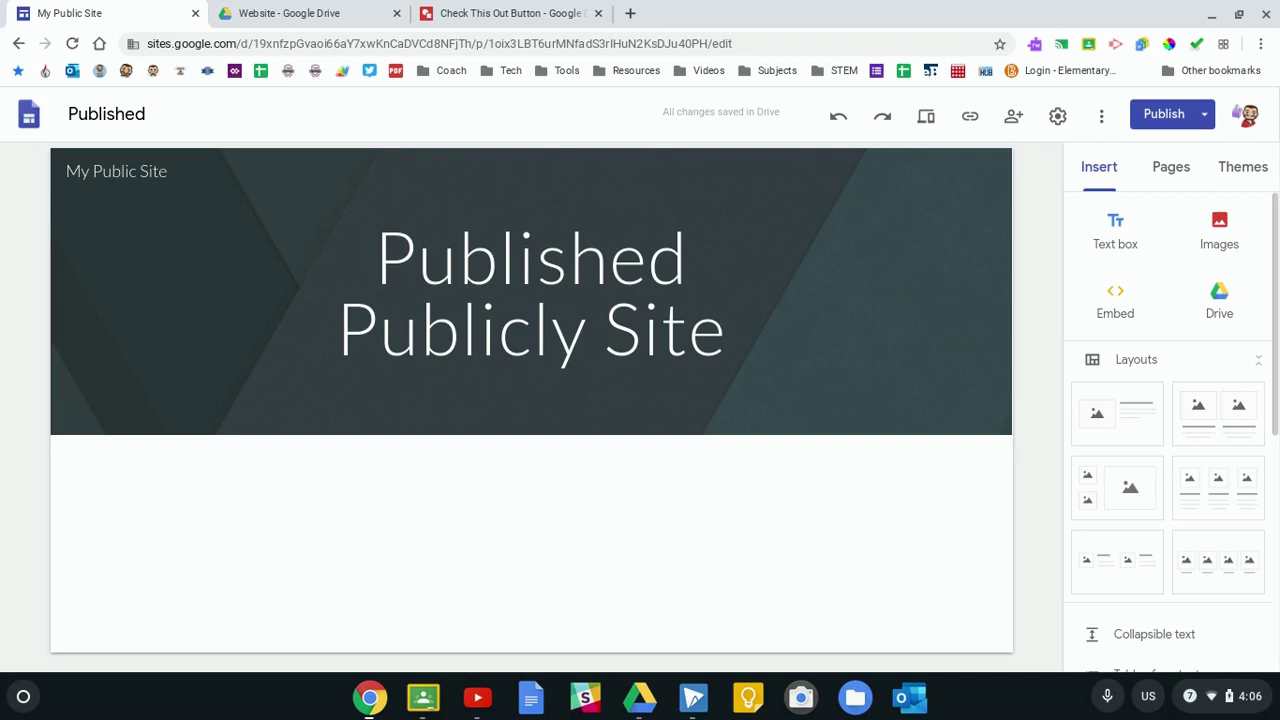
click(357, 234)
click(306, 112)
click(350, 124)
In Drive's Website folder, select 0001 Website PDF.pdf and bring up its sharing settings.
click(288, 13)
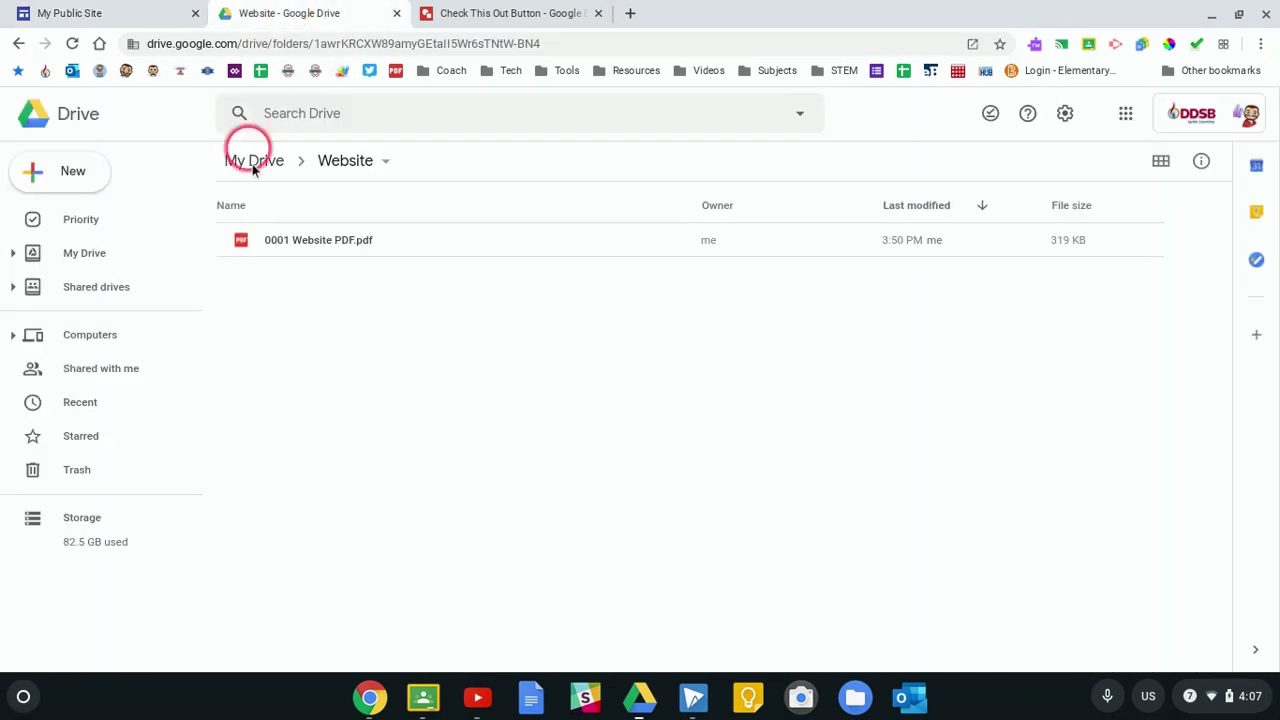
click(320, 250)
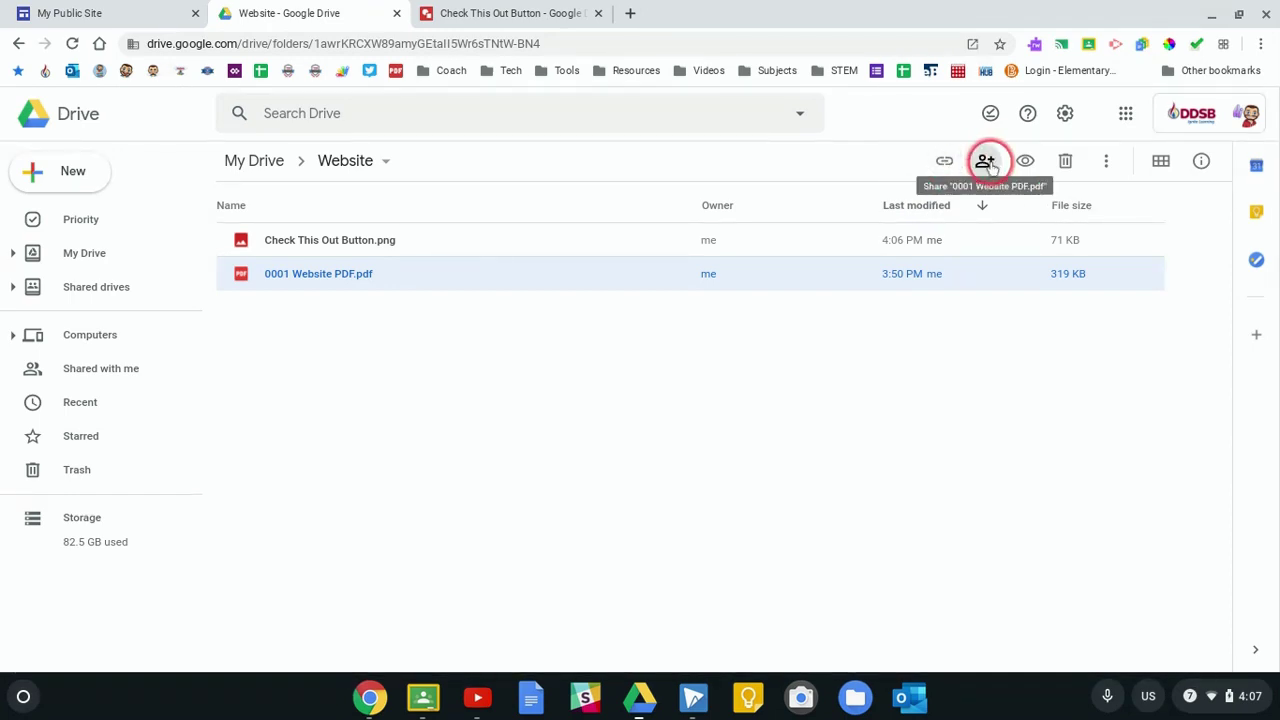
click(938, 160)
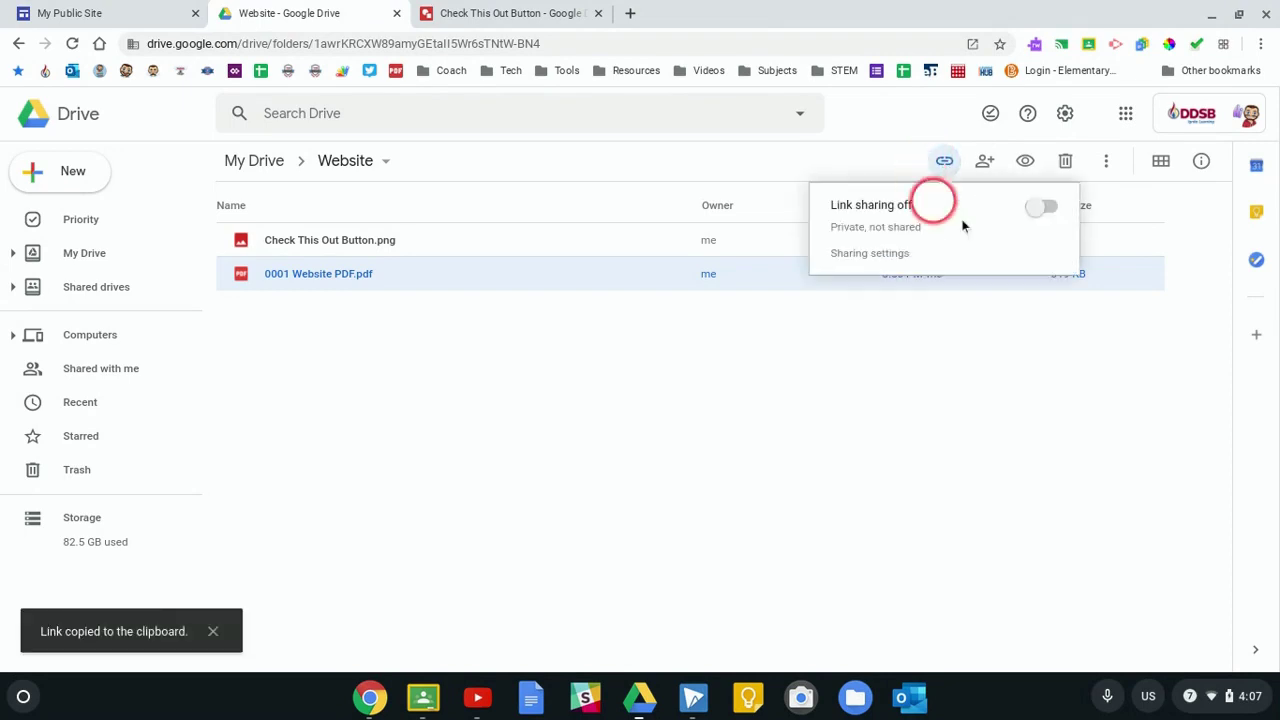
click(877, 255)
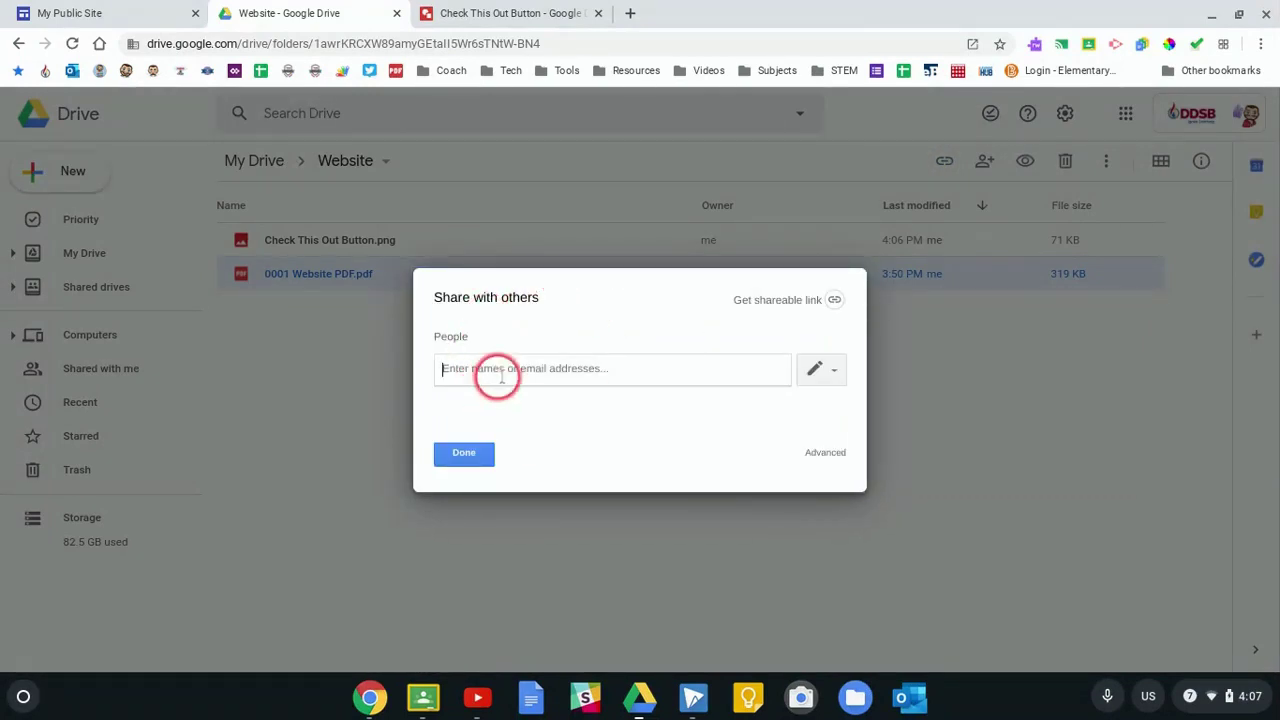
Open the PDF's advanced sharing and the link-access choices, currently Off - Specific people.
click(823, 455)
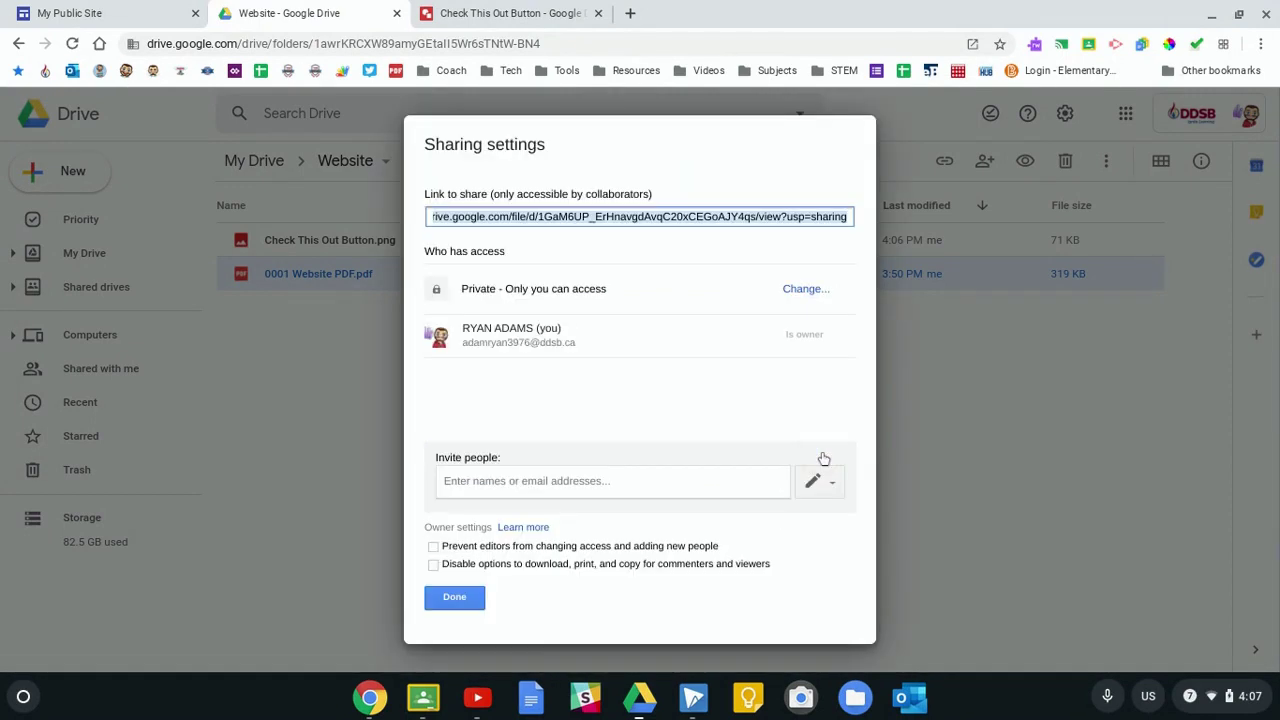
click(724, 452)
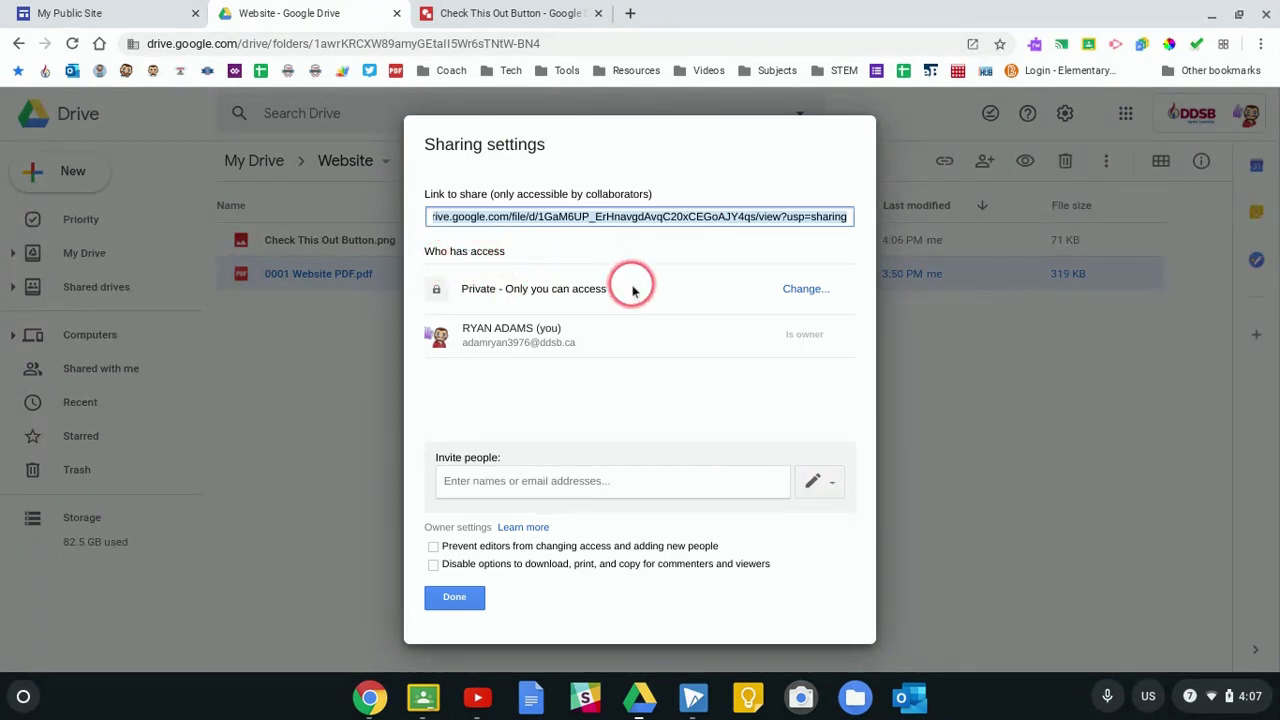
click(803, 288)
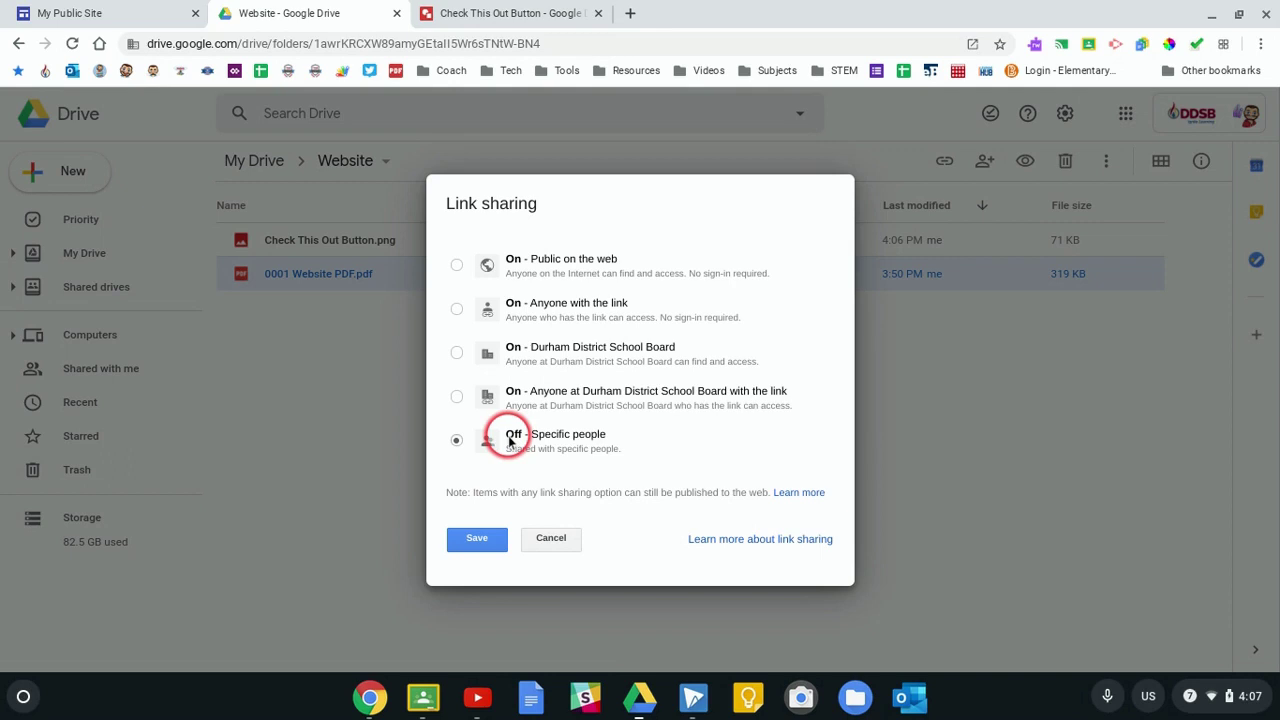
Set the PDF's link sharing to On - Public on the web and save it.
key(Down)
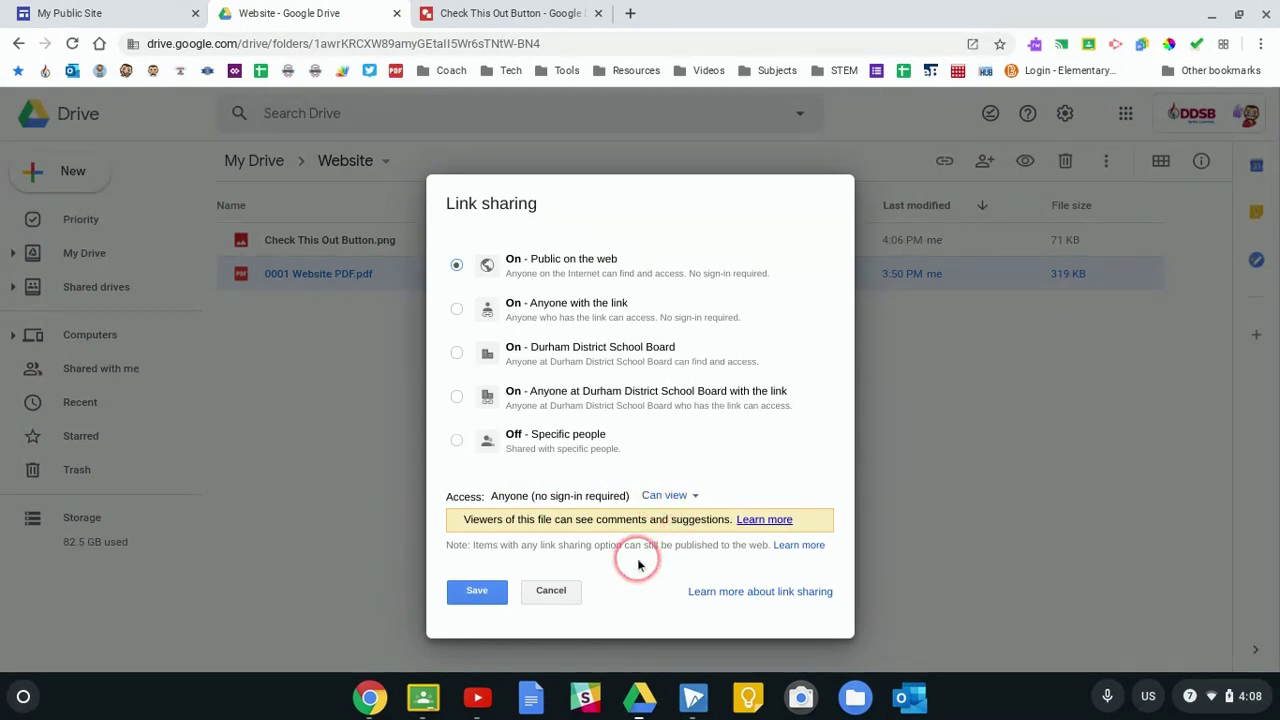
click(478, 592)
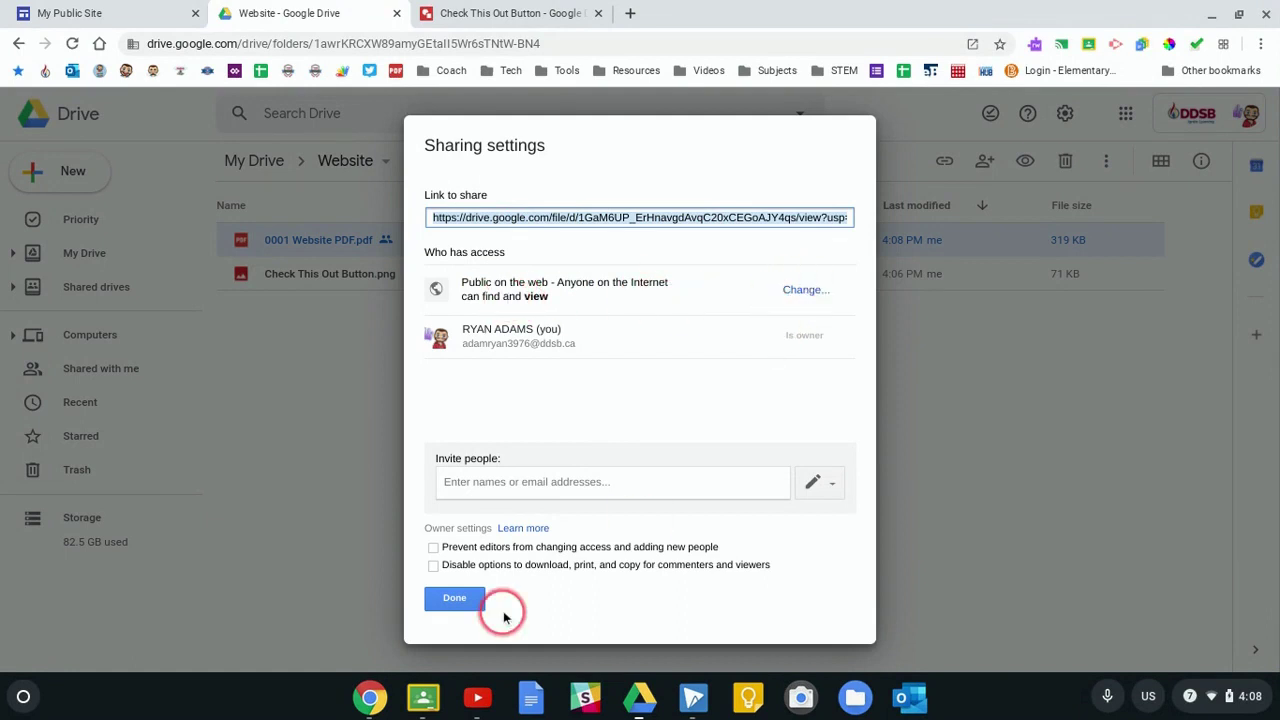
click(457, 598)
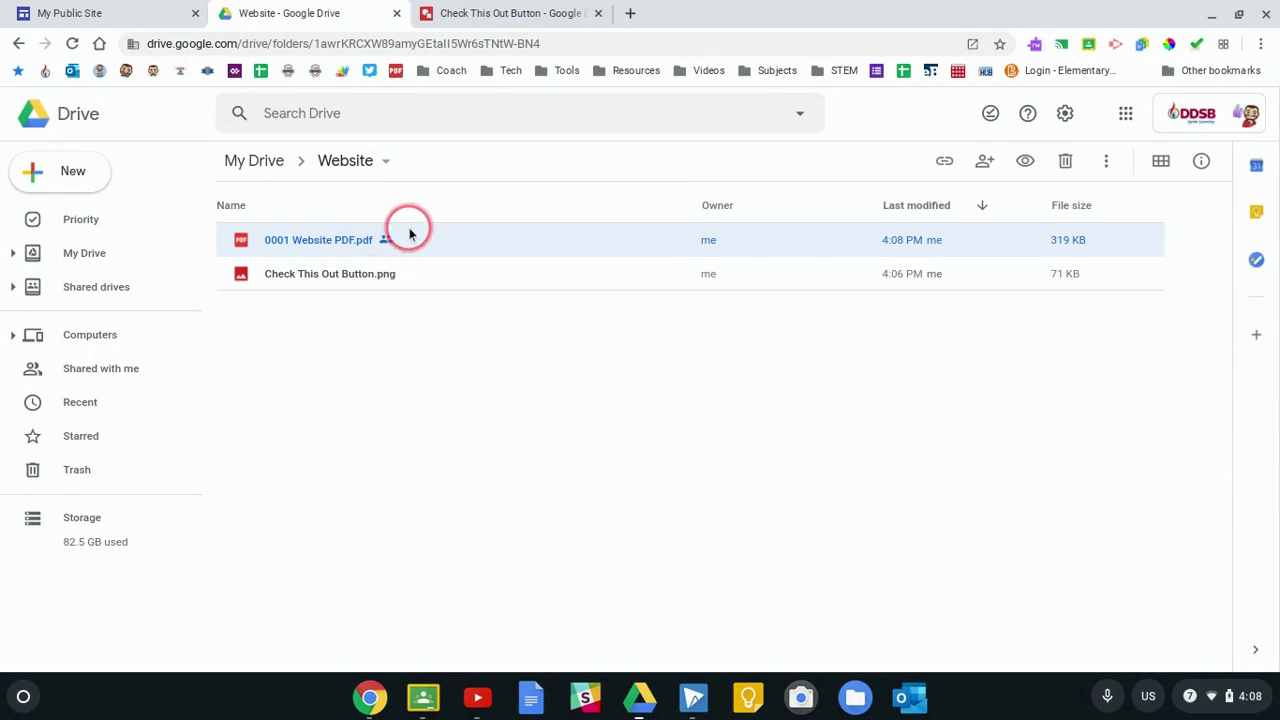
click(130, 14)
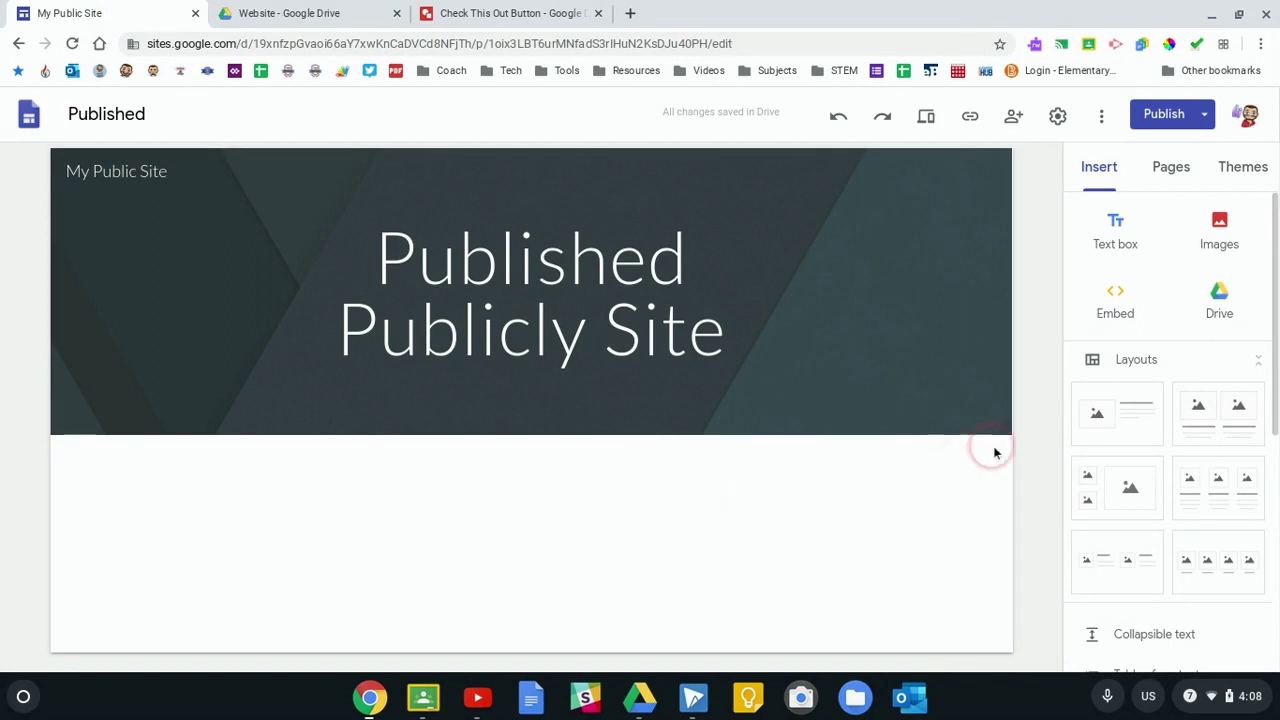
Embed 0001 Website PDF.pdf from the Drive insert list as a preview below the header.
click(1219, 311)
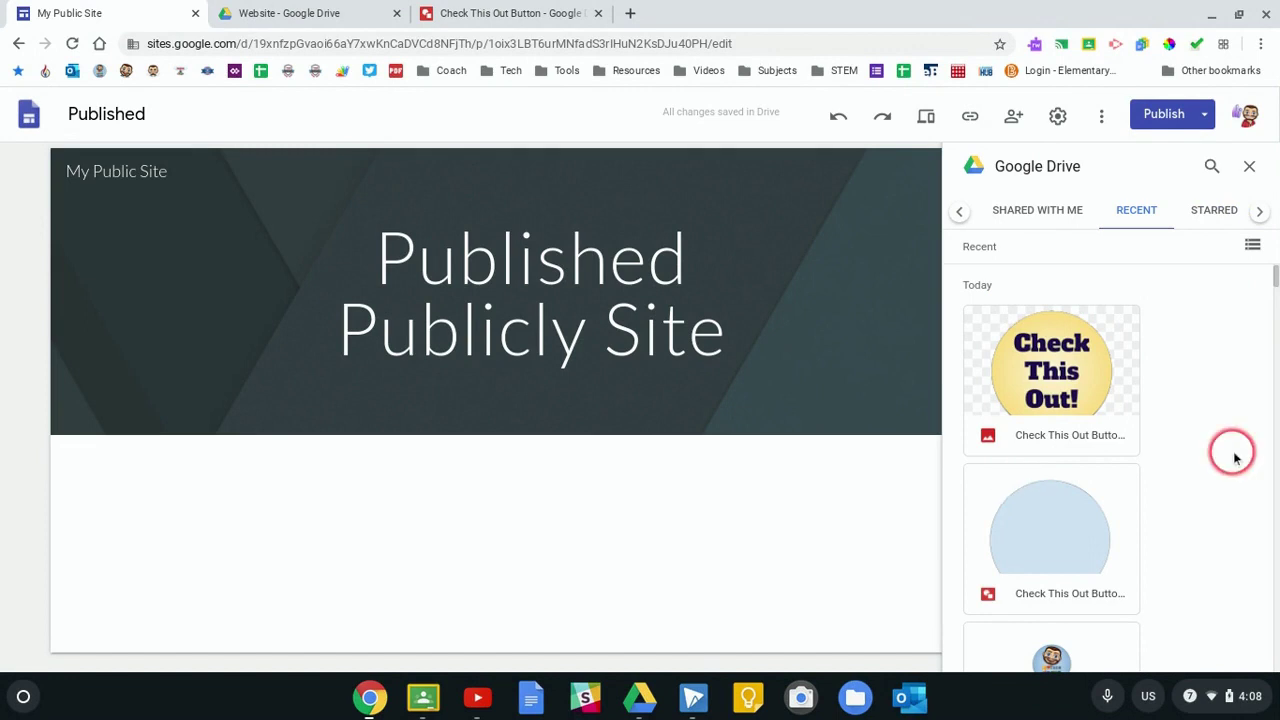
scroll(1231, 451, down, 3)
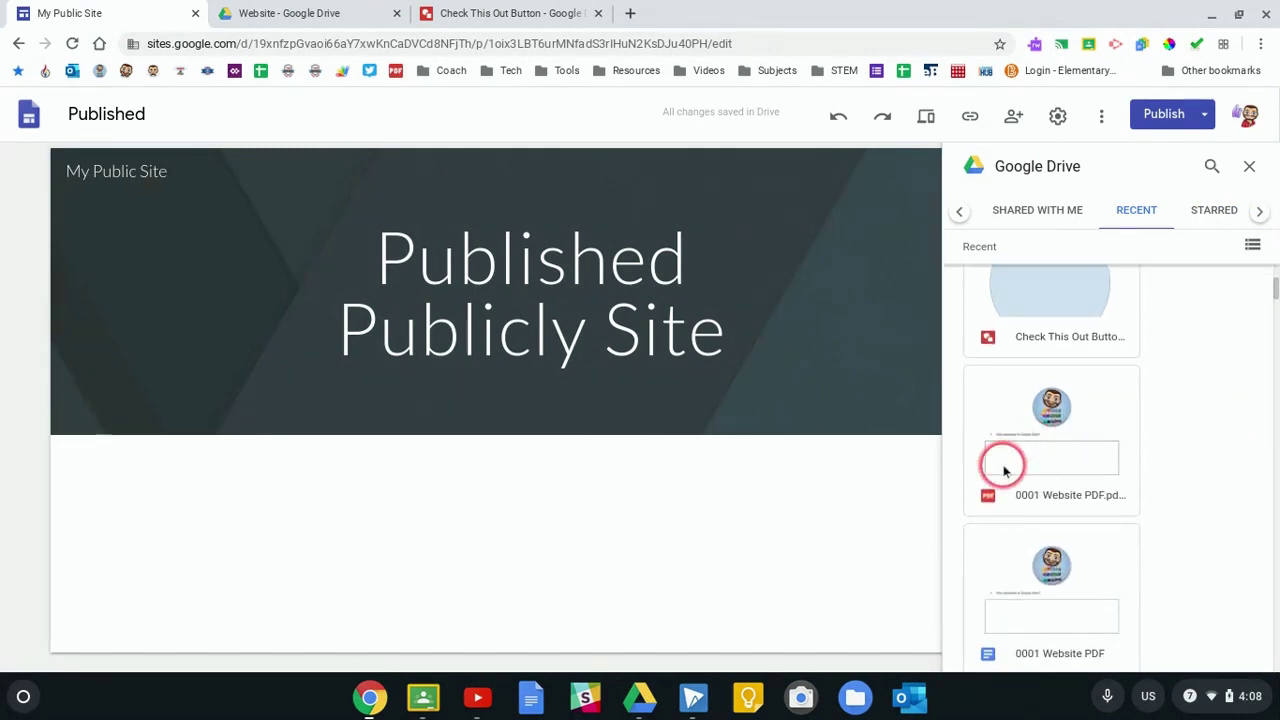
click(1003, 465)
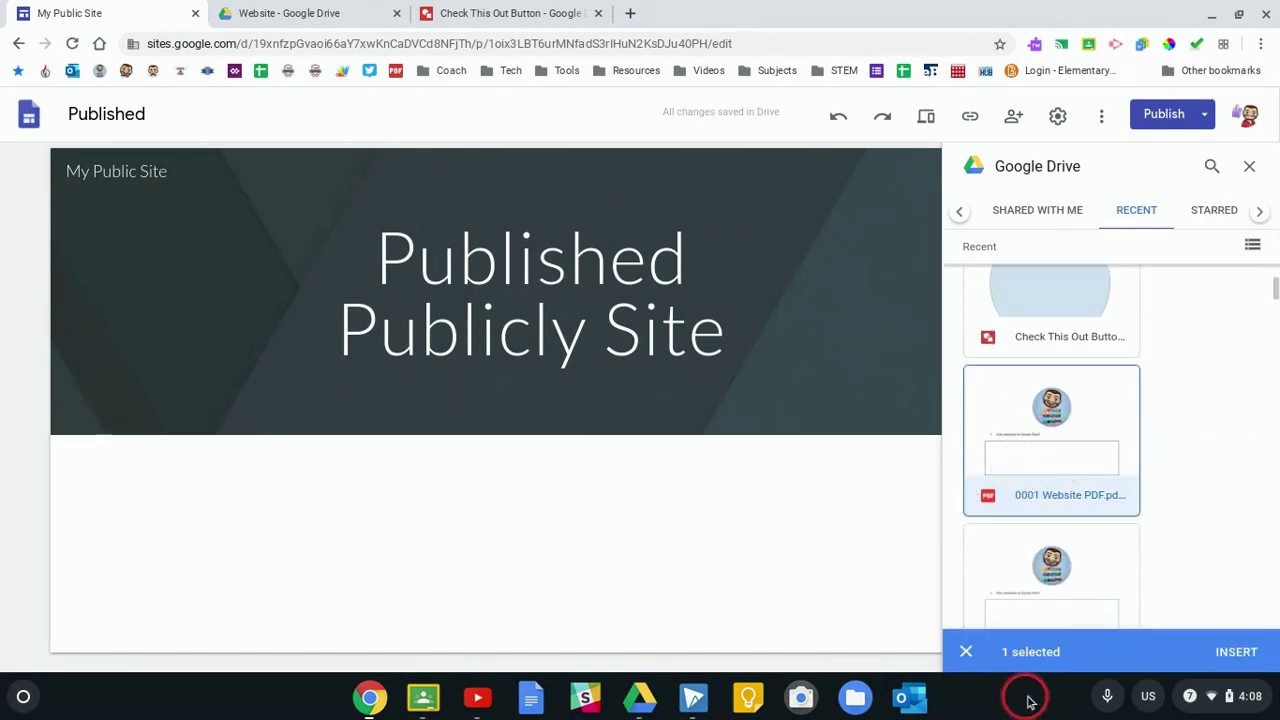
click(1238, 655)
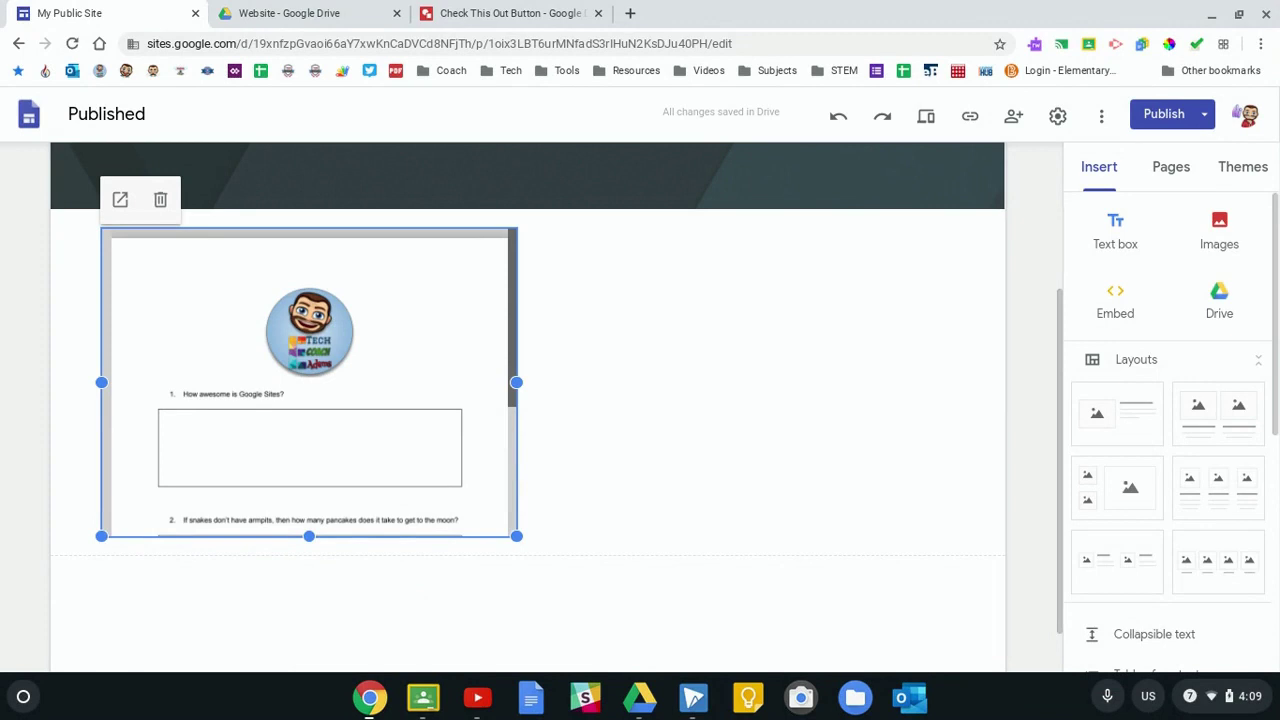
Copy the shareable Drive link of 0001 Website PDF.pdf and return to the site editor.
click(300, 14)
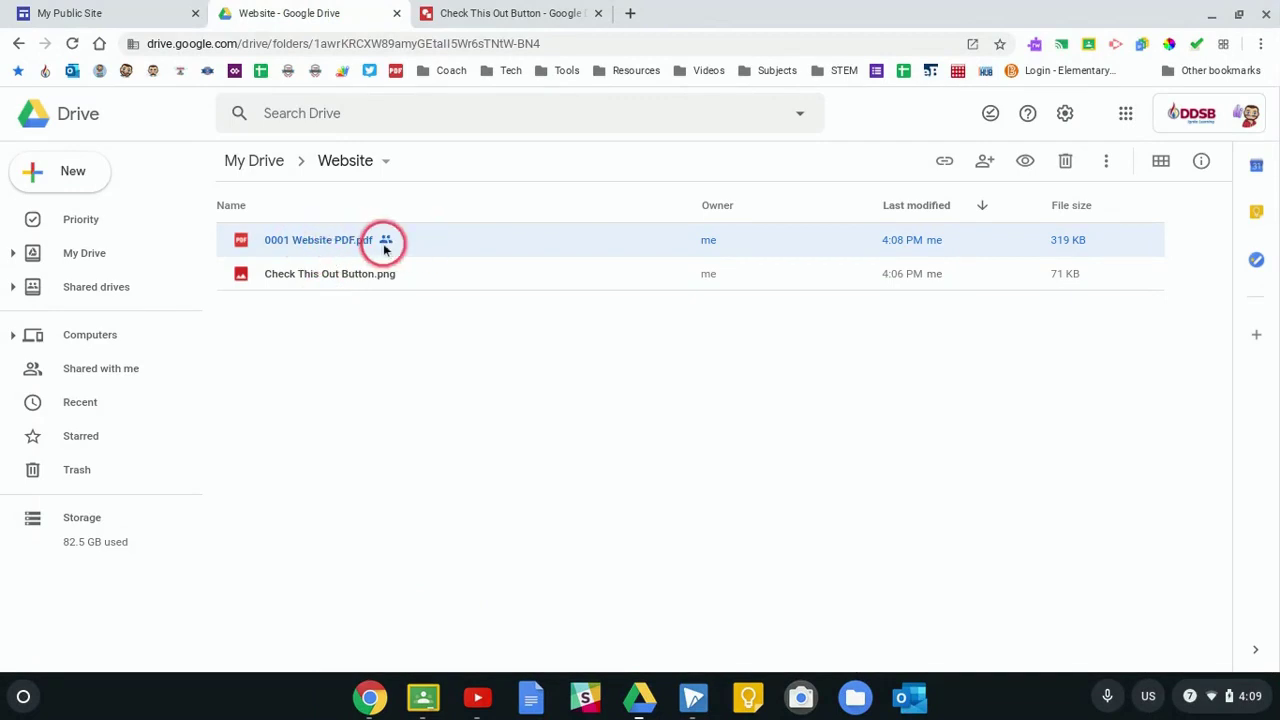
click(945, 165)
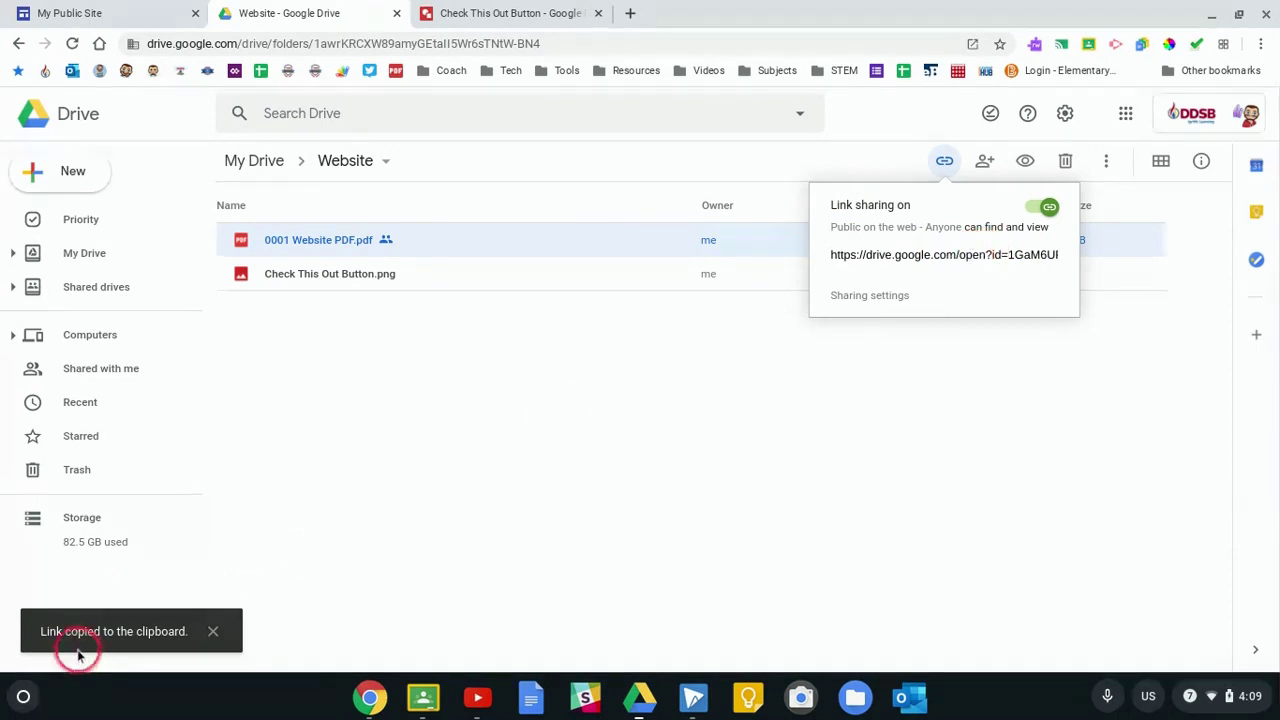
click(958, 255)
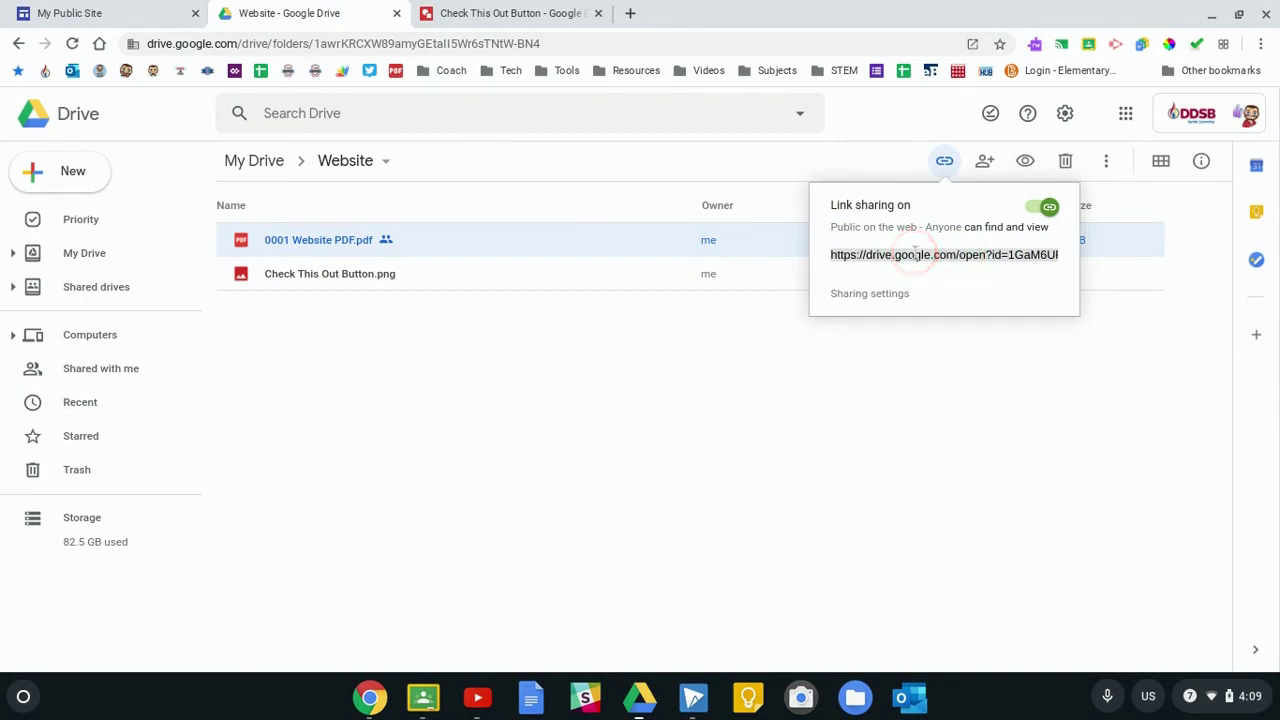
right_click(914, 252)
click(946, 271)
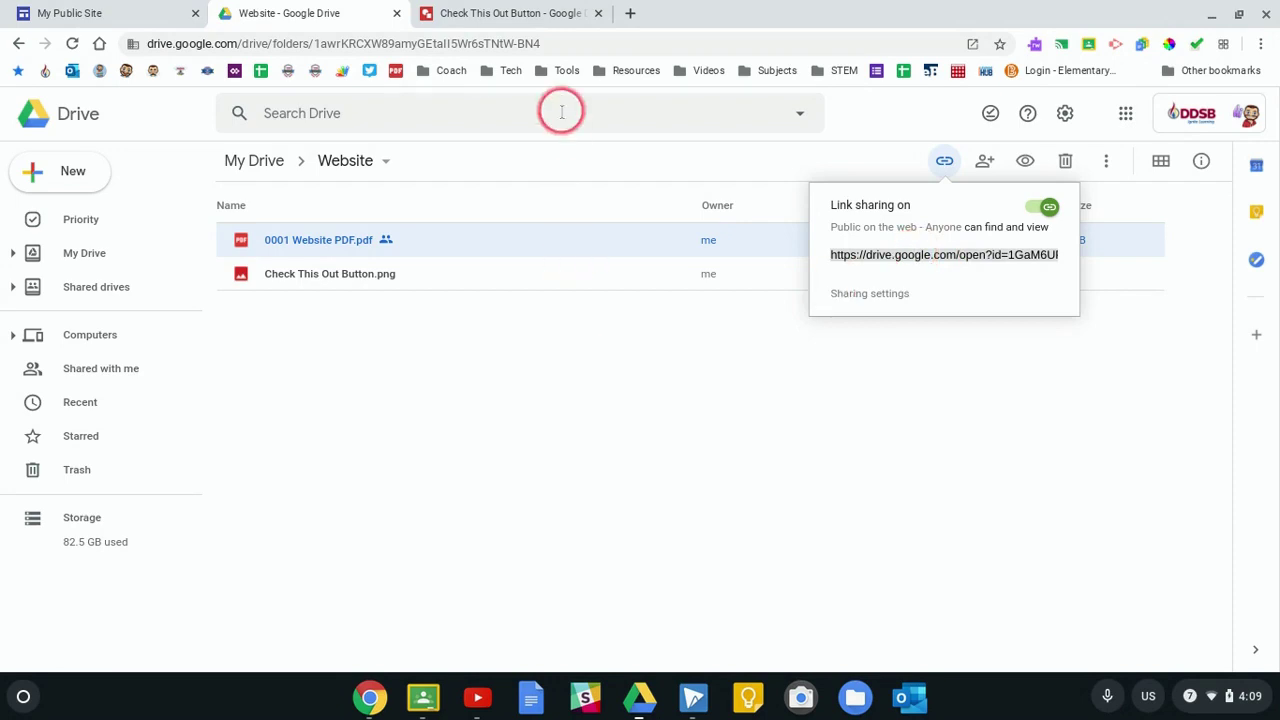
click(113, 10)
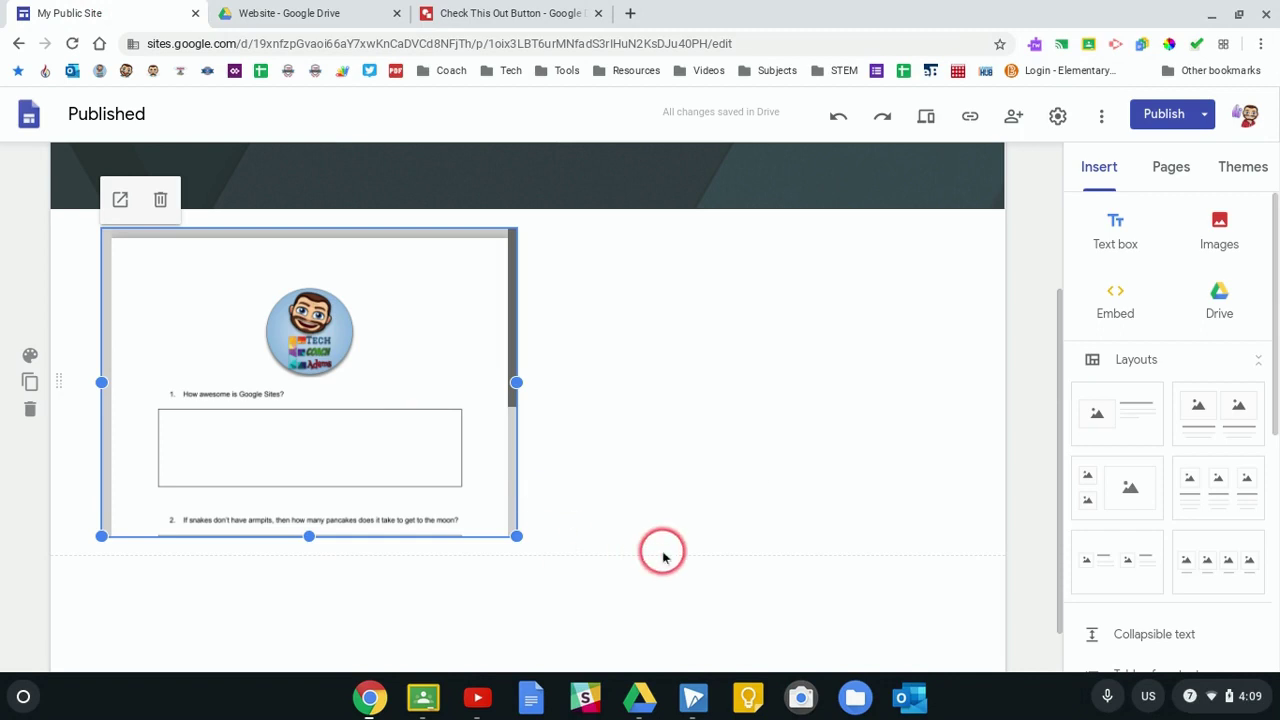
Add a text box below the PDF reading 'Check out this document!' and select its text.
click(1115, 232)
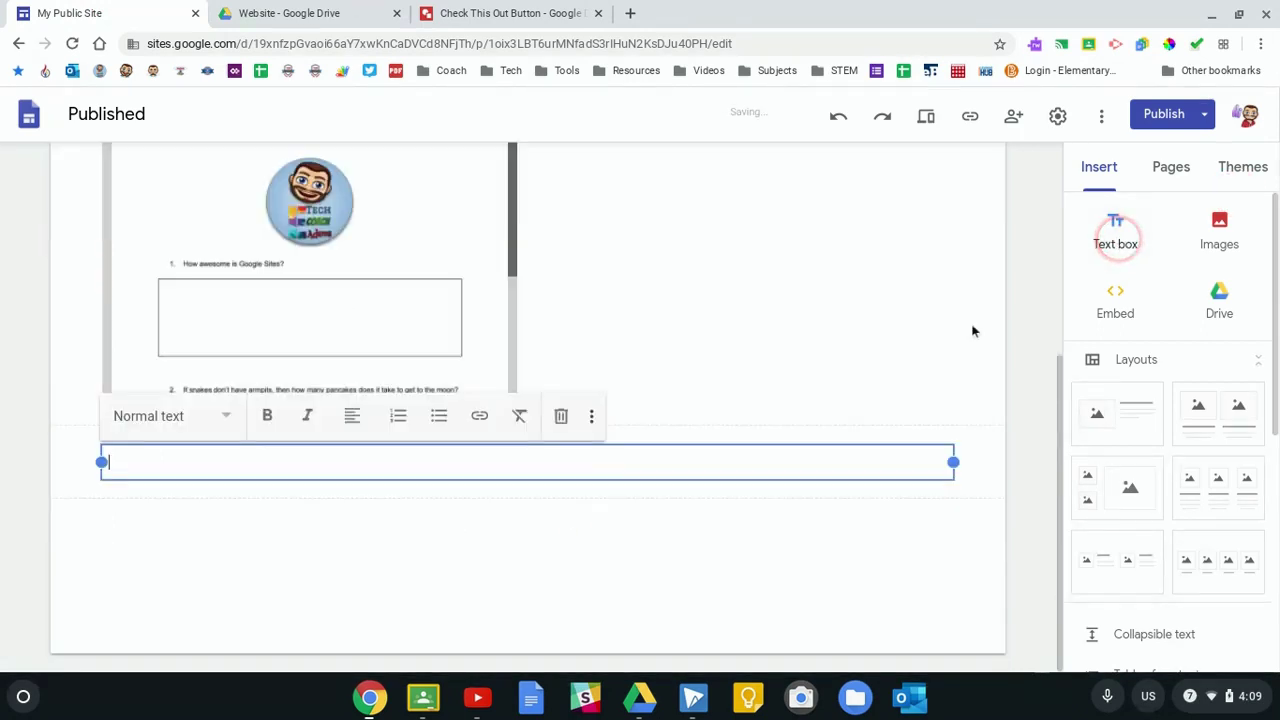
click(447, 508)
text(Check out this document!)
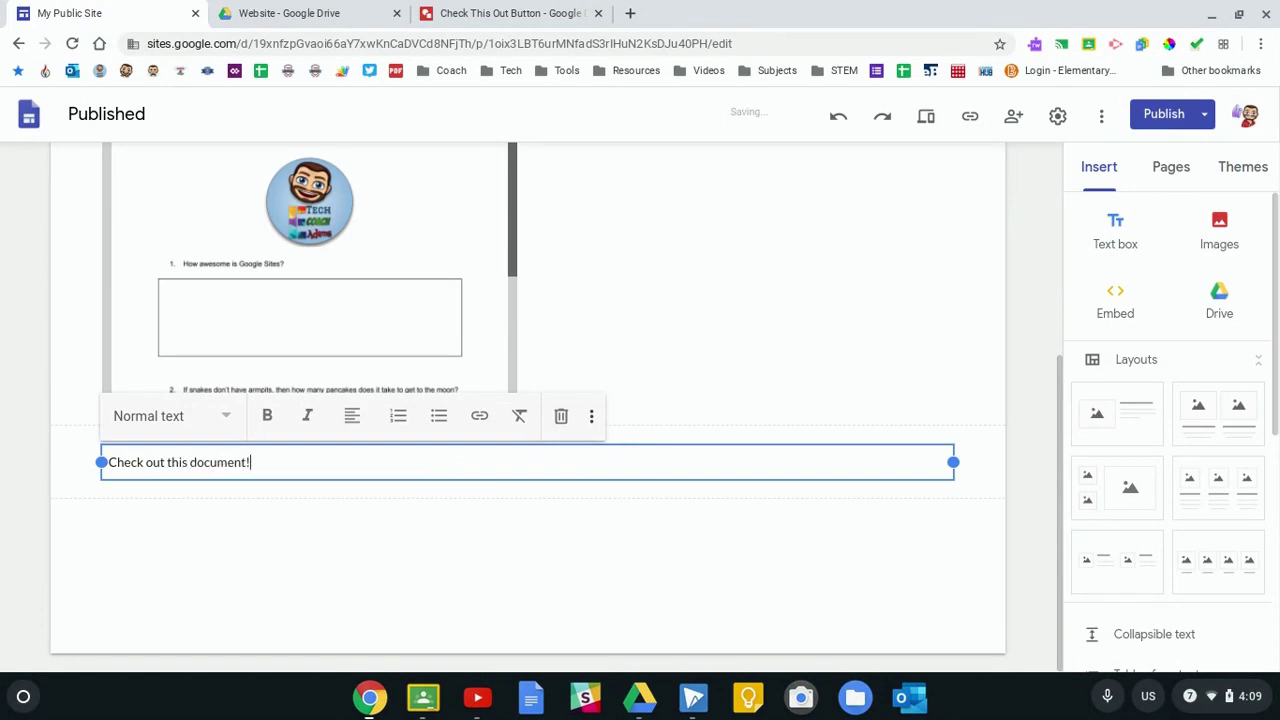
key(ctrl+a)
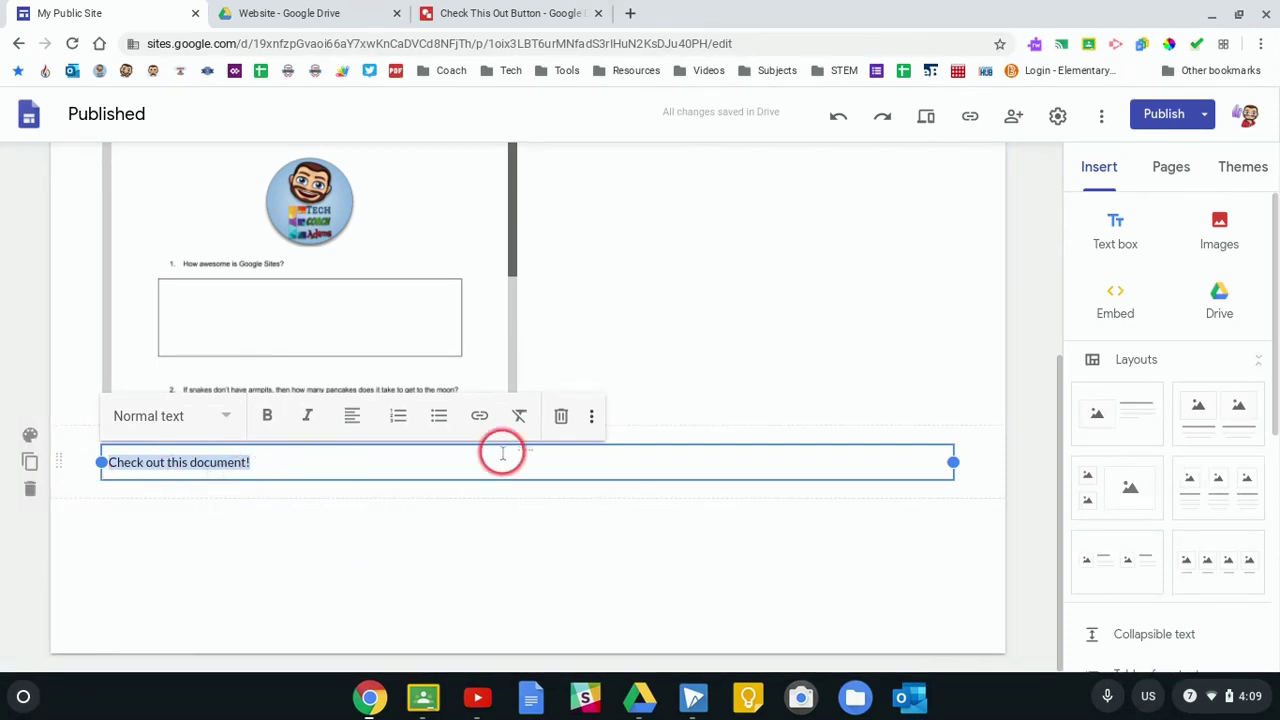
Link the 'Check out this document!' text to the pasted Drive URL of the PDF.
click(479, 416)
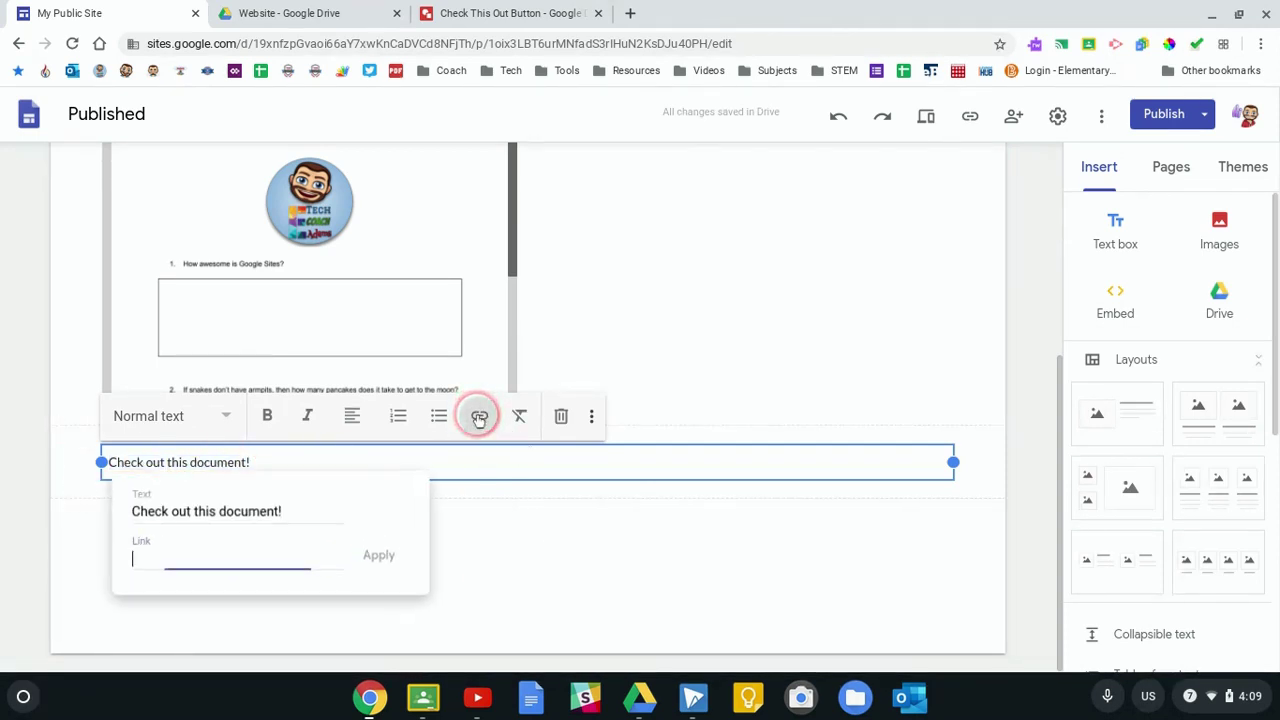
click(212, 558)
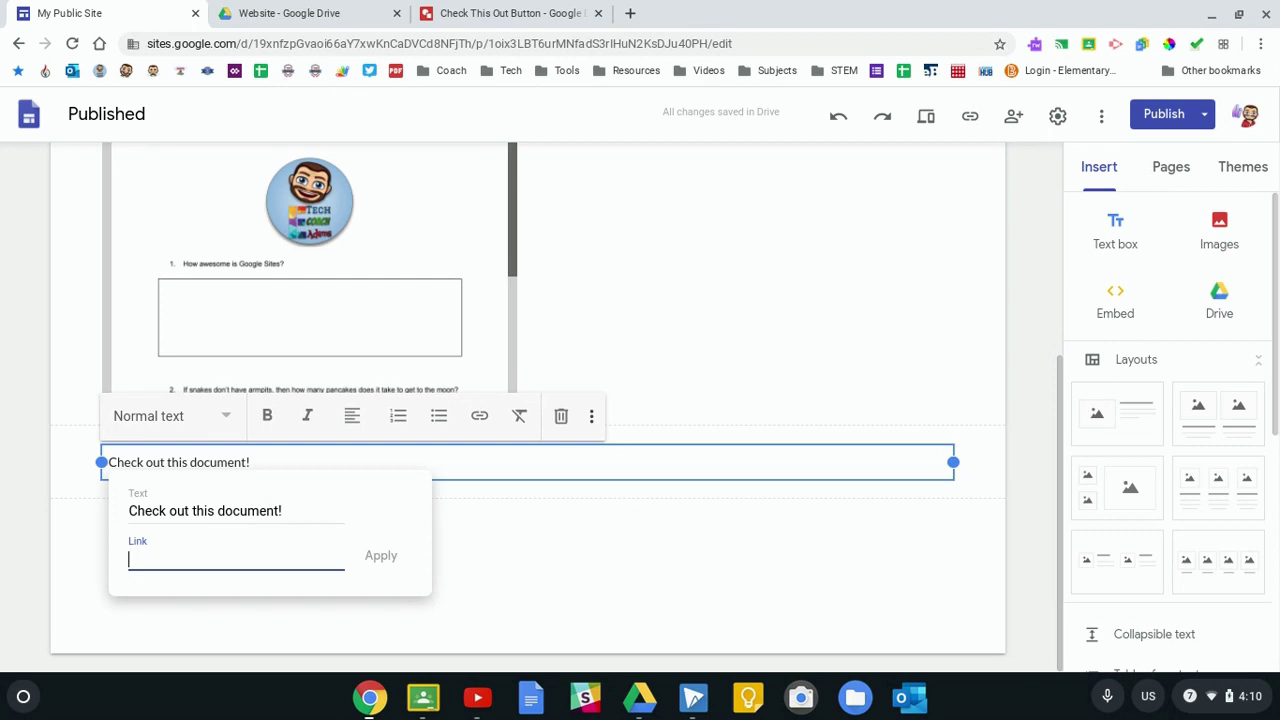
key(ctrl+v)
click(195, 578)
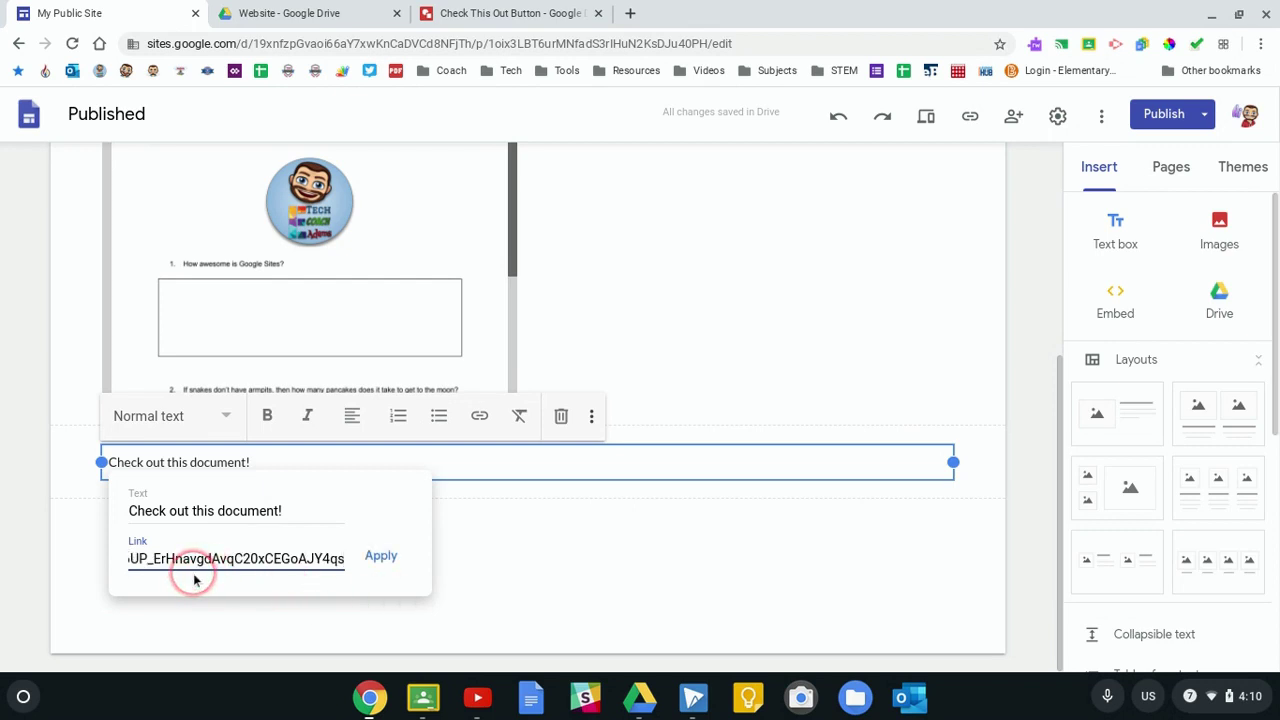
click(383, 555)
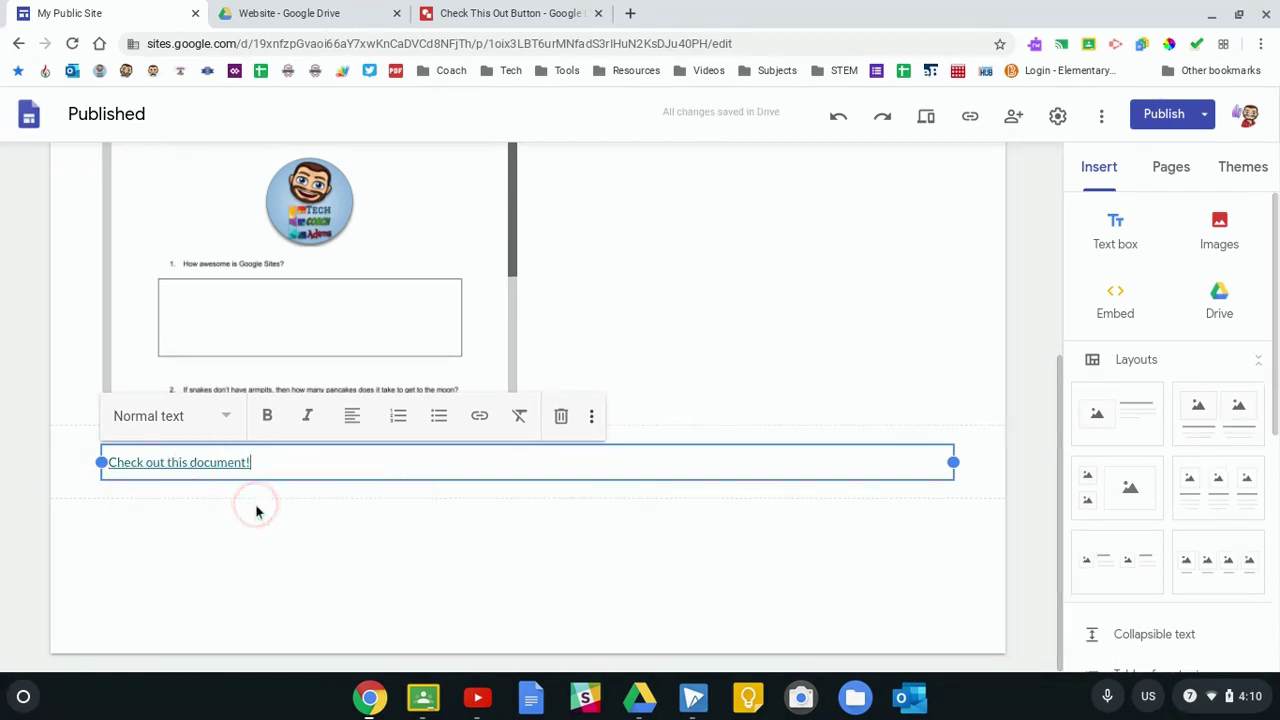
click(291, 530)
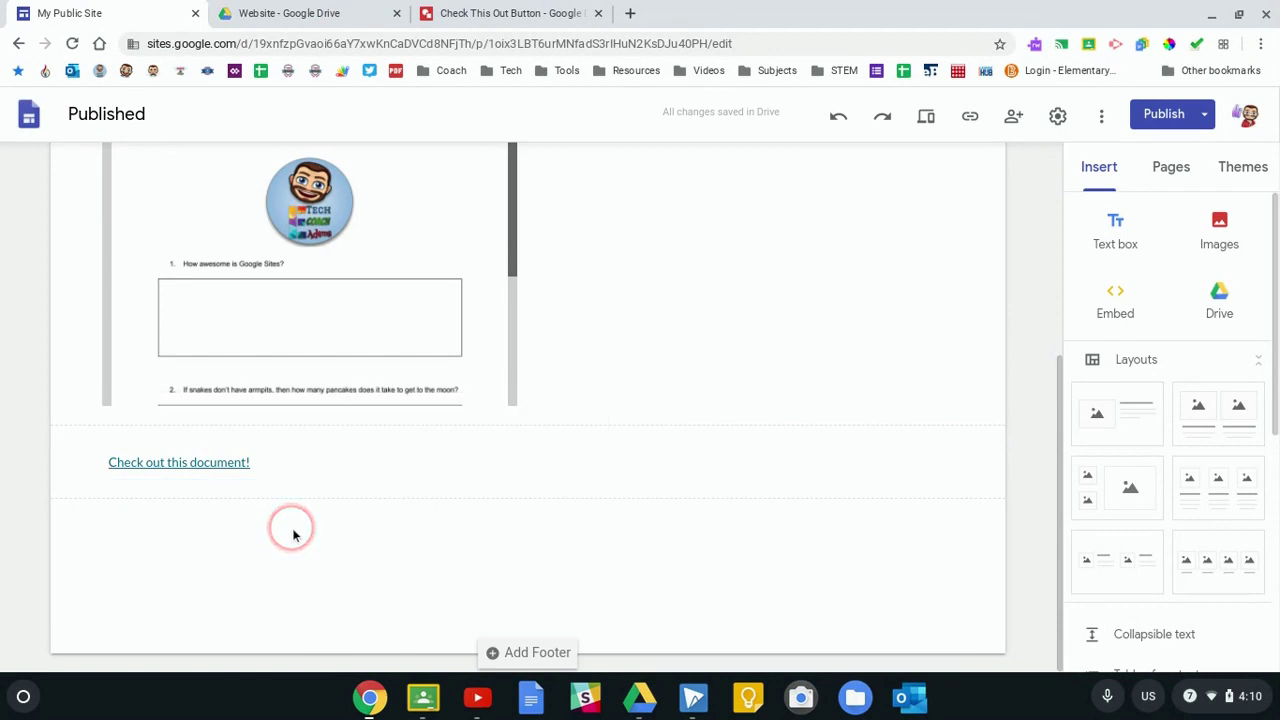
Choose the Check This Out image from Recent Google Drive files in the image picker.
click(273, 531)
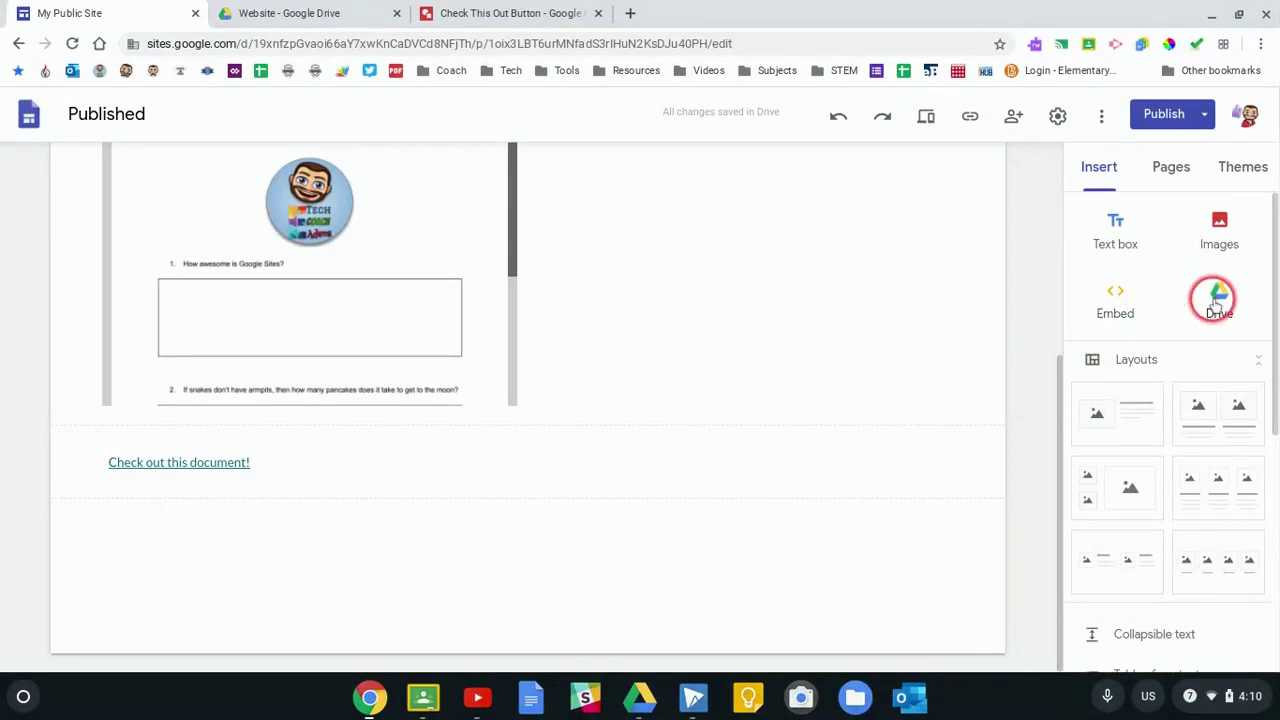
click(1220, 223)
click(1197, 325)
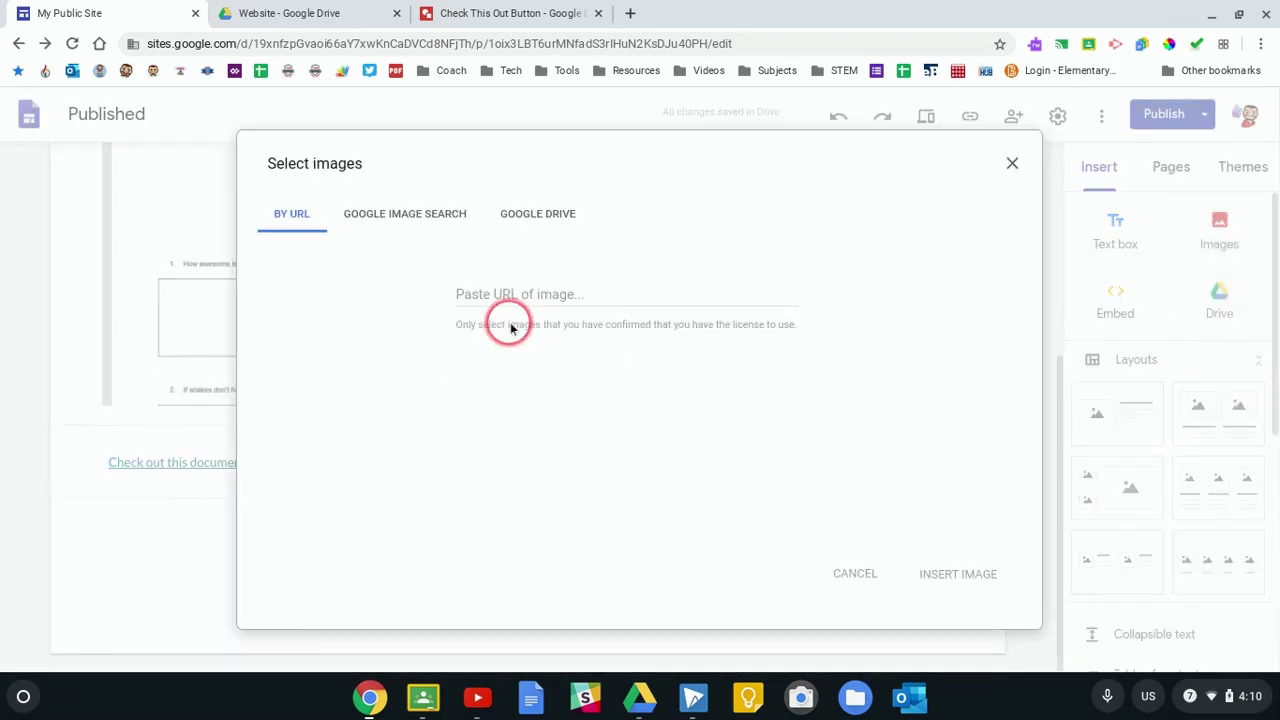
click(407, 229)
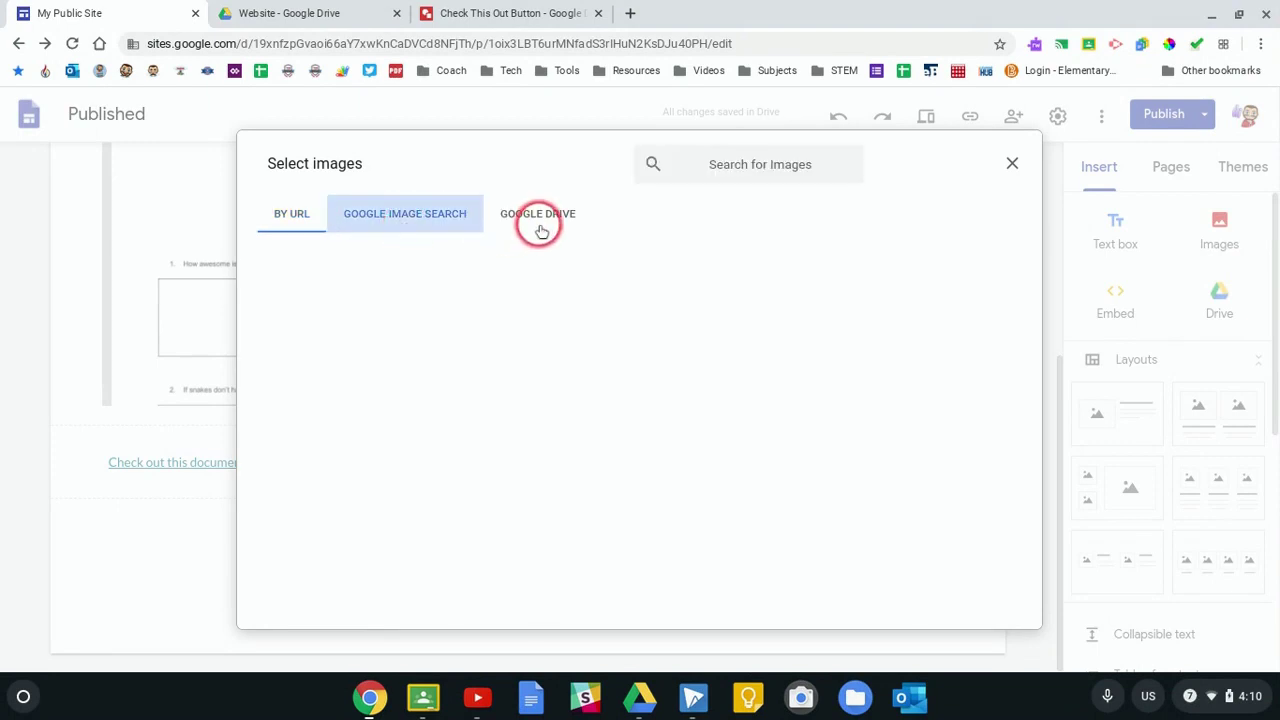
click(540, 225)
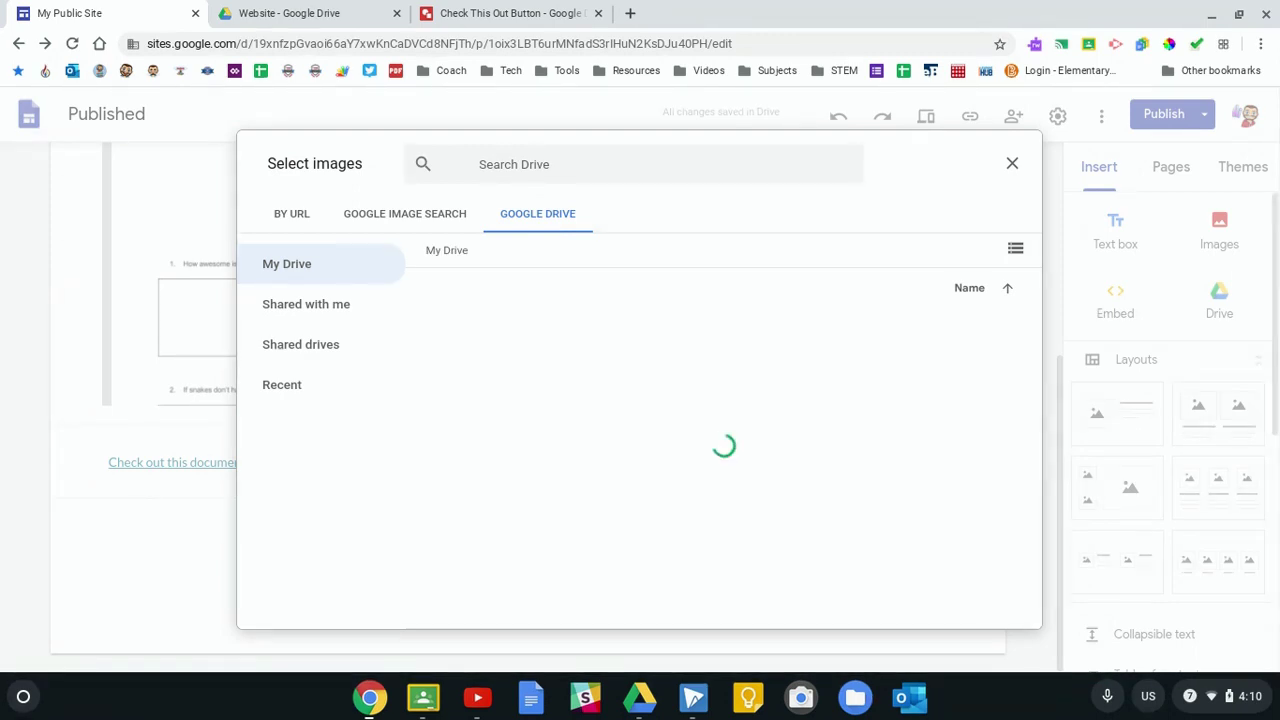
click(292, 382)
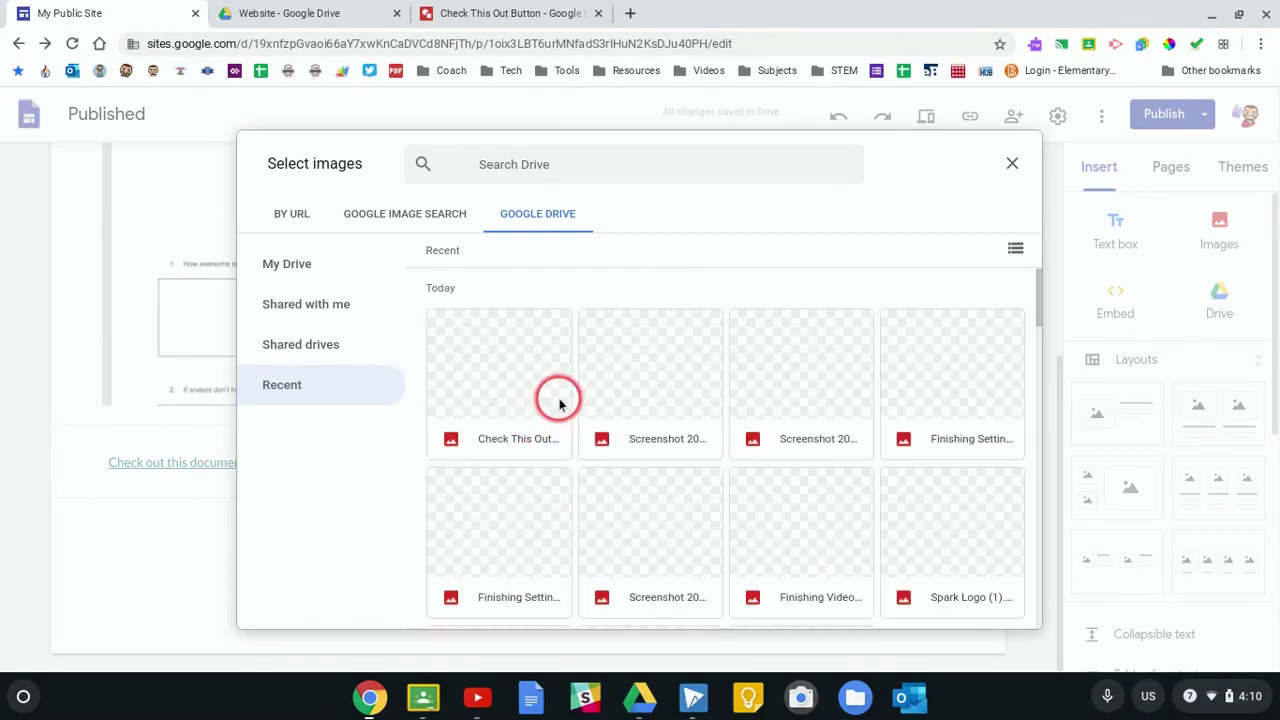
click(495, 393)
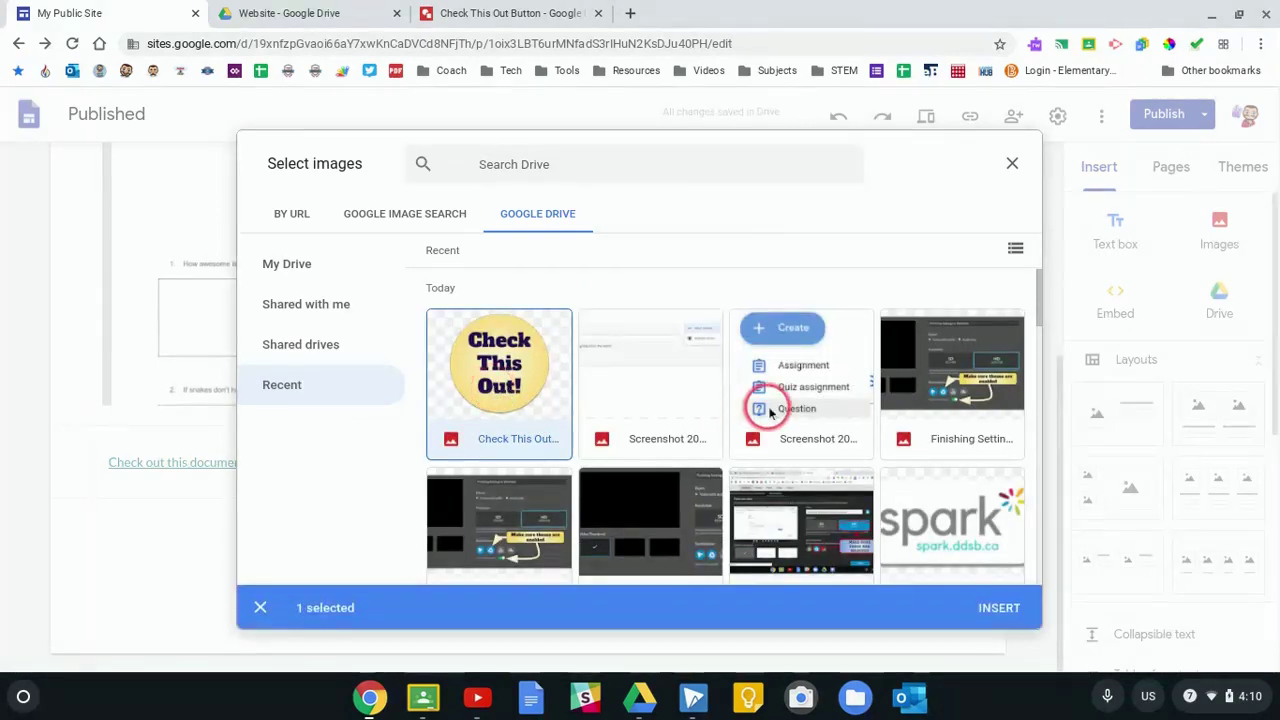
Insert the Check This Out image and link it to the PDF's pasted Drive share URL.
click(1000, 609)
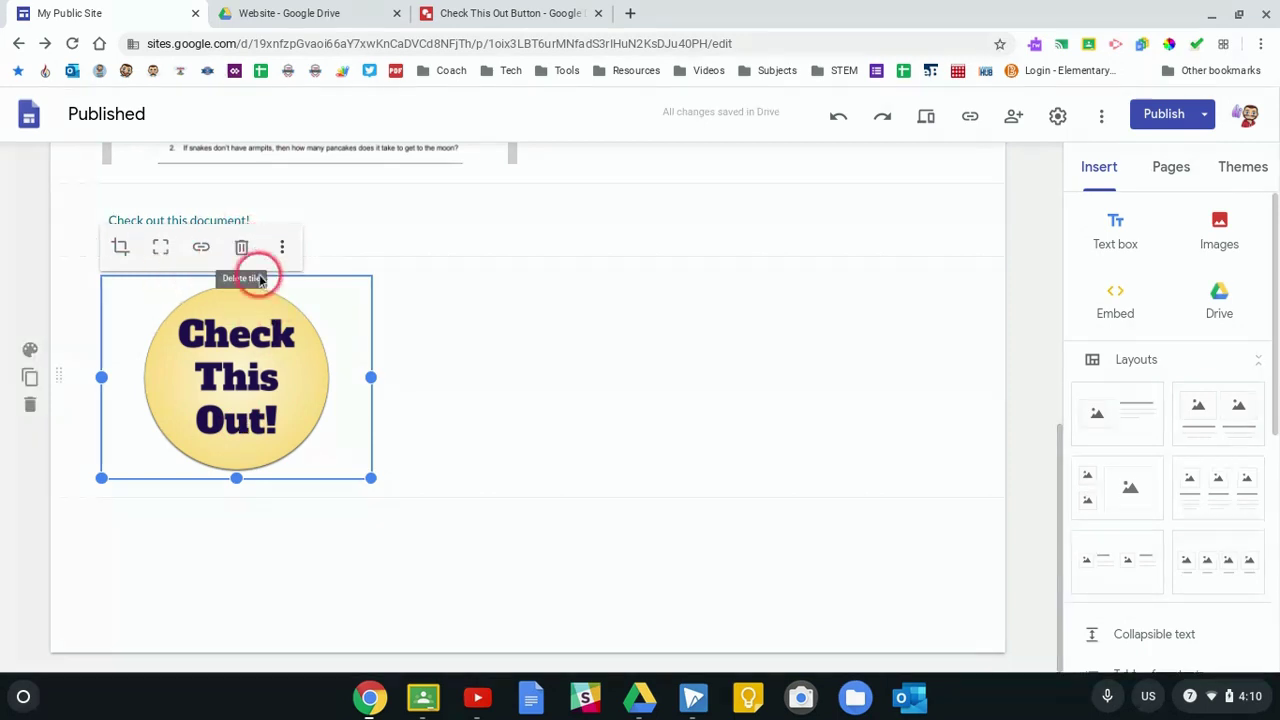
click(200, 250)
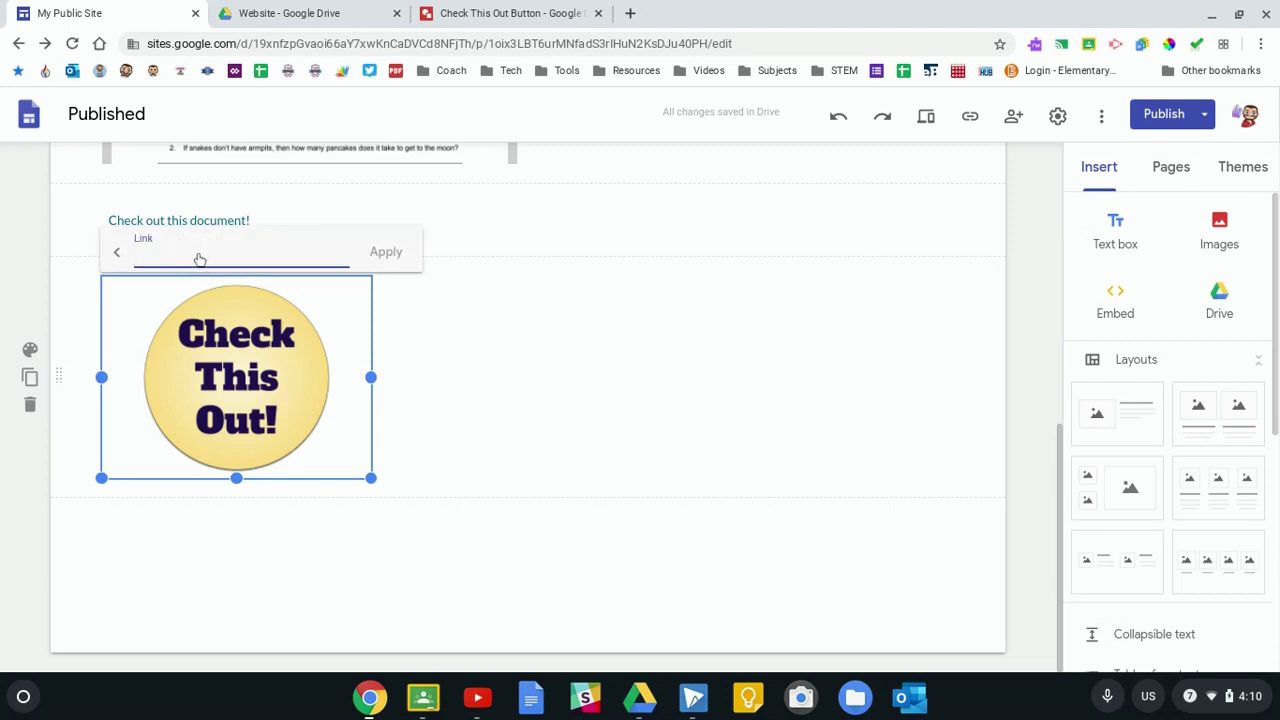
key(ctrl+v)
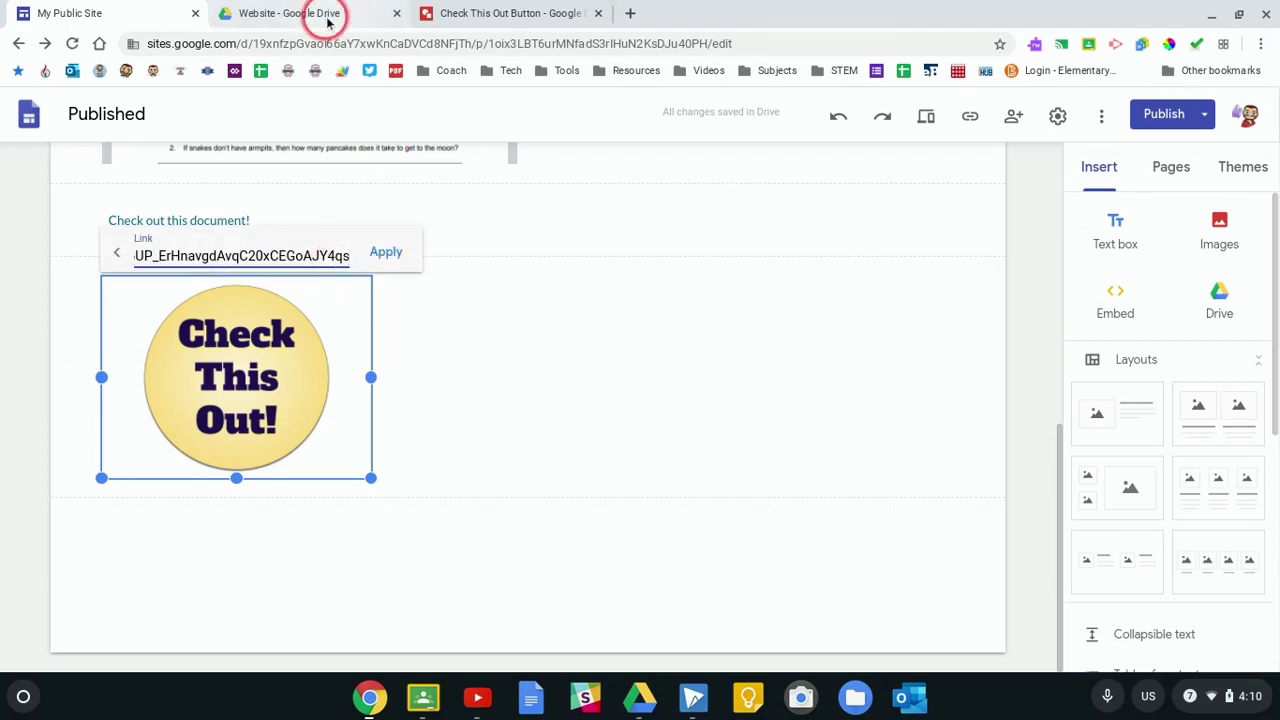
click(328, 22)
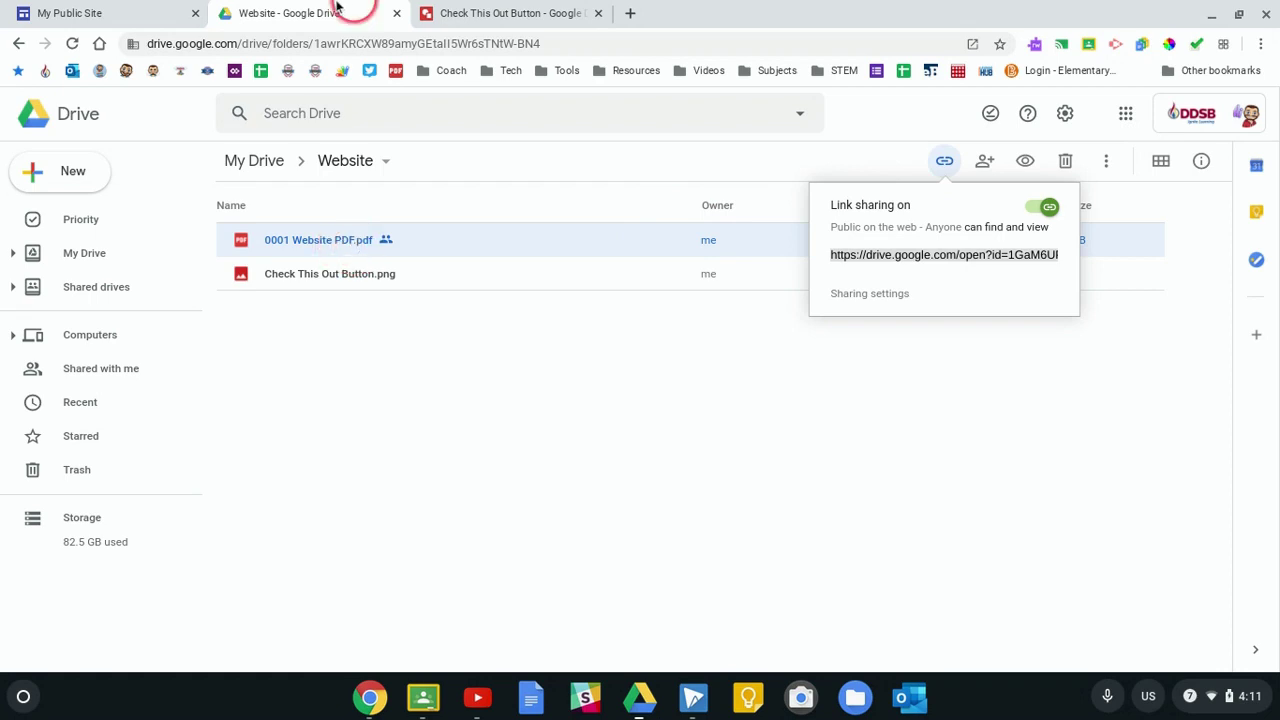
click(145, 10)
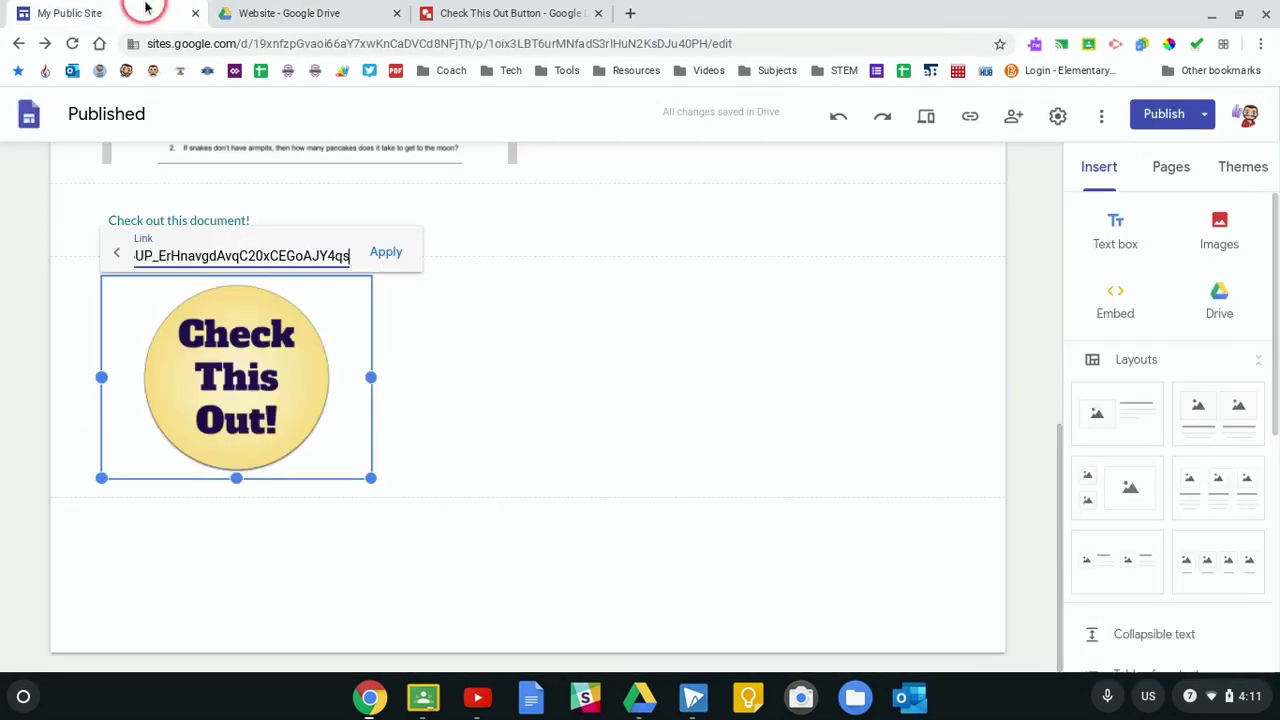
click(388, 252)
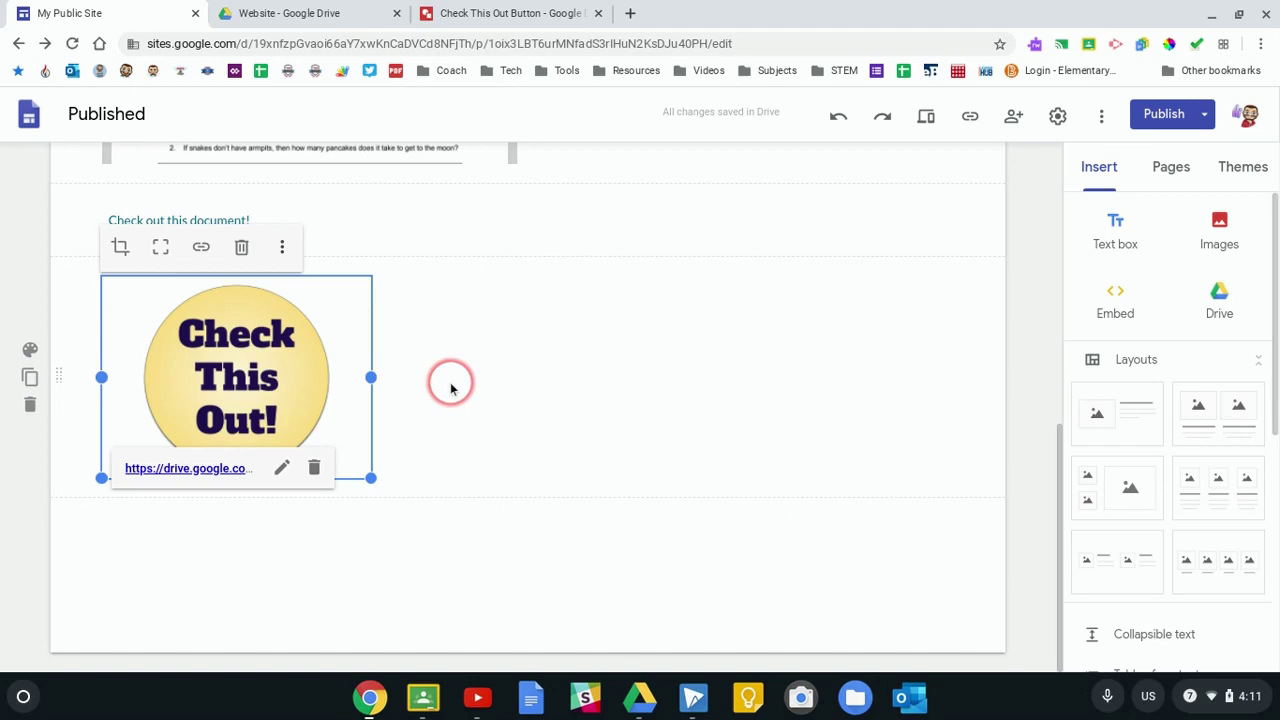
scroll(450, 385, up, 4)
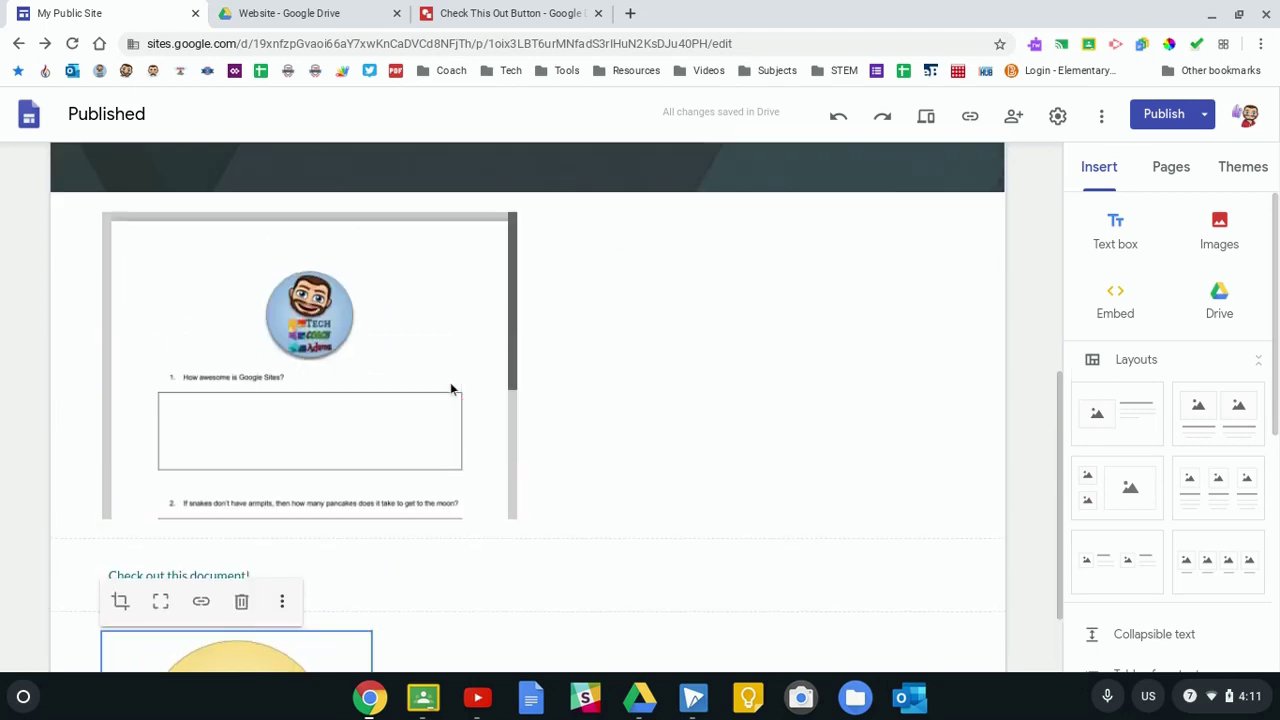
In page preview, scroll the embedded 0001 Website PDF.pdf and pop it out to a new tab.
click(939, 130)
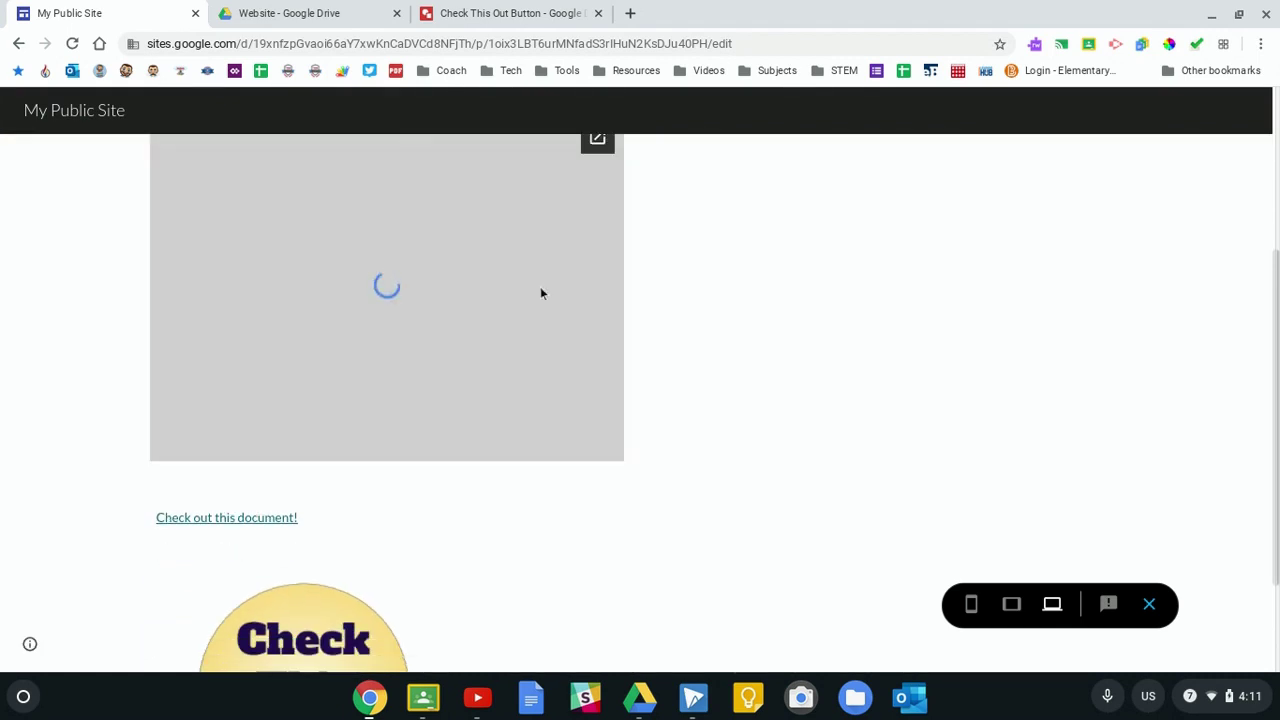
scroll(586, 274, up, 1)
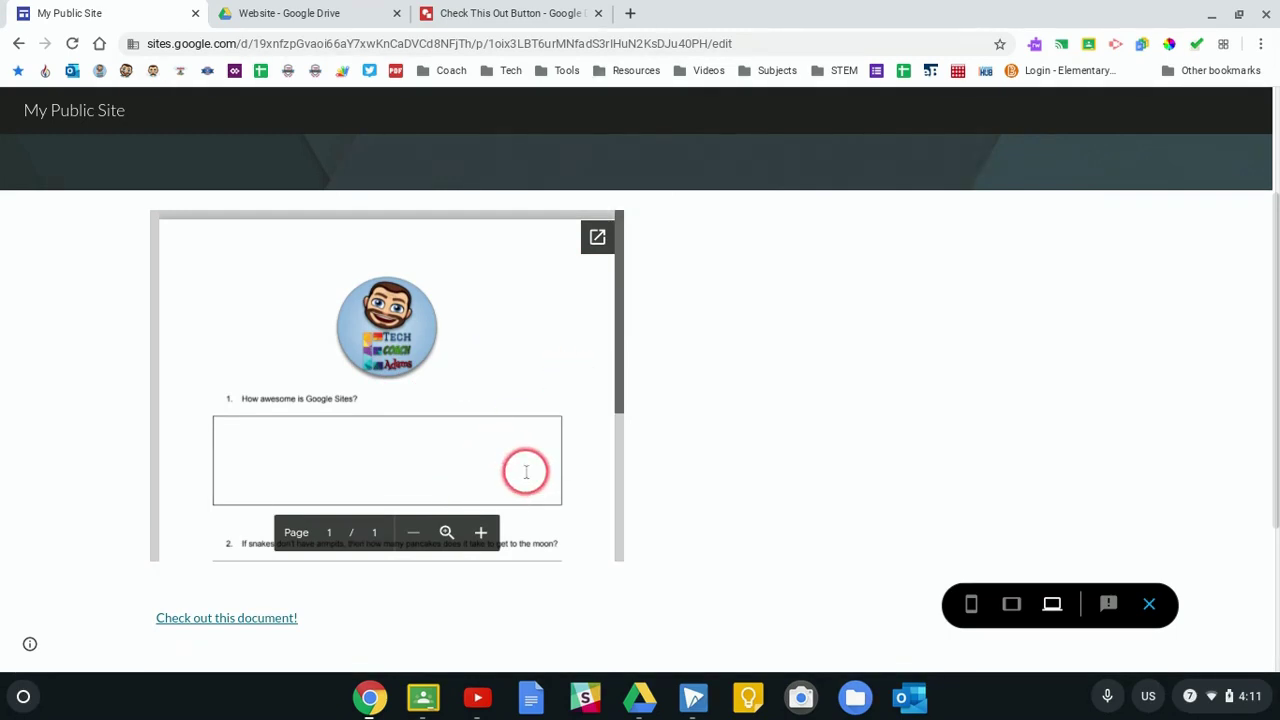
scroll(524, 470, down, 3)
scroll(526, 471, up, 3)
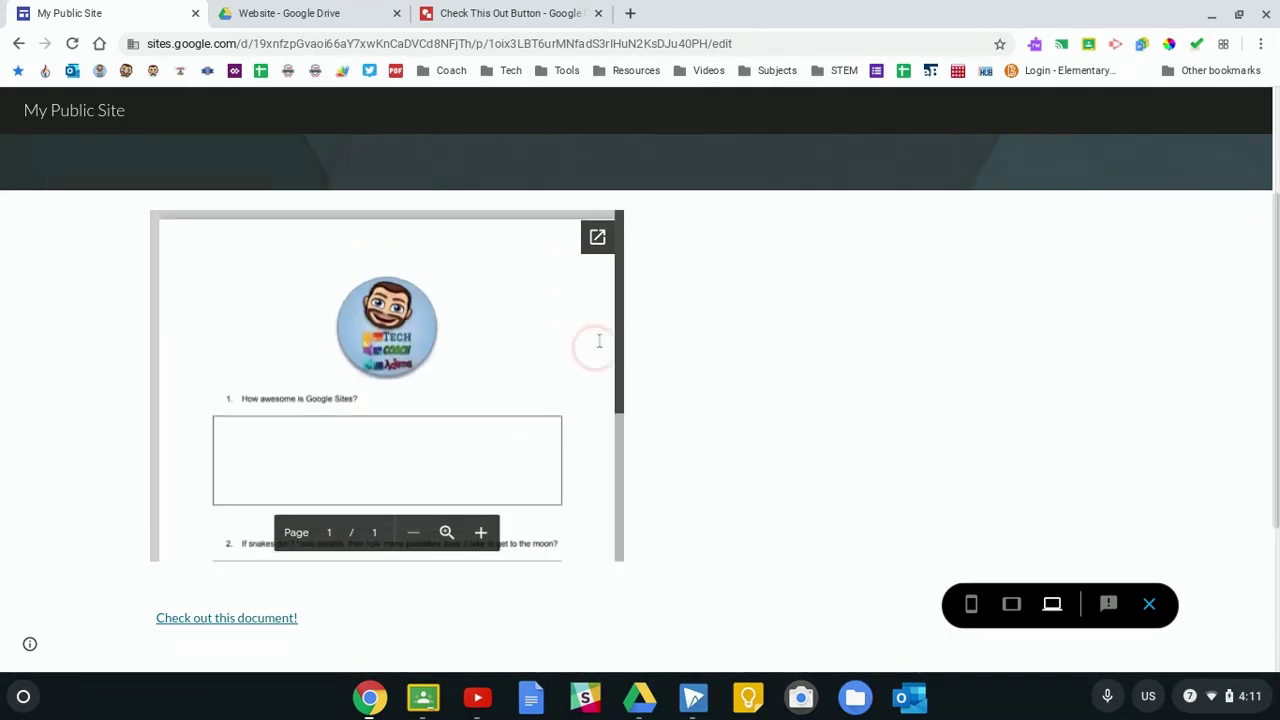
click(597, 238)
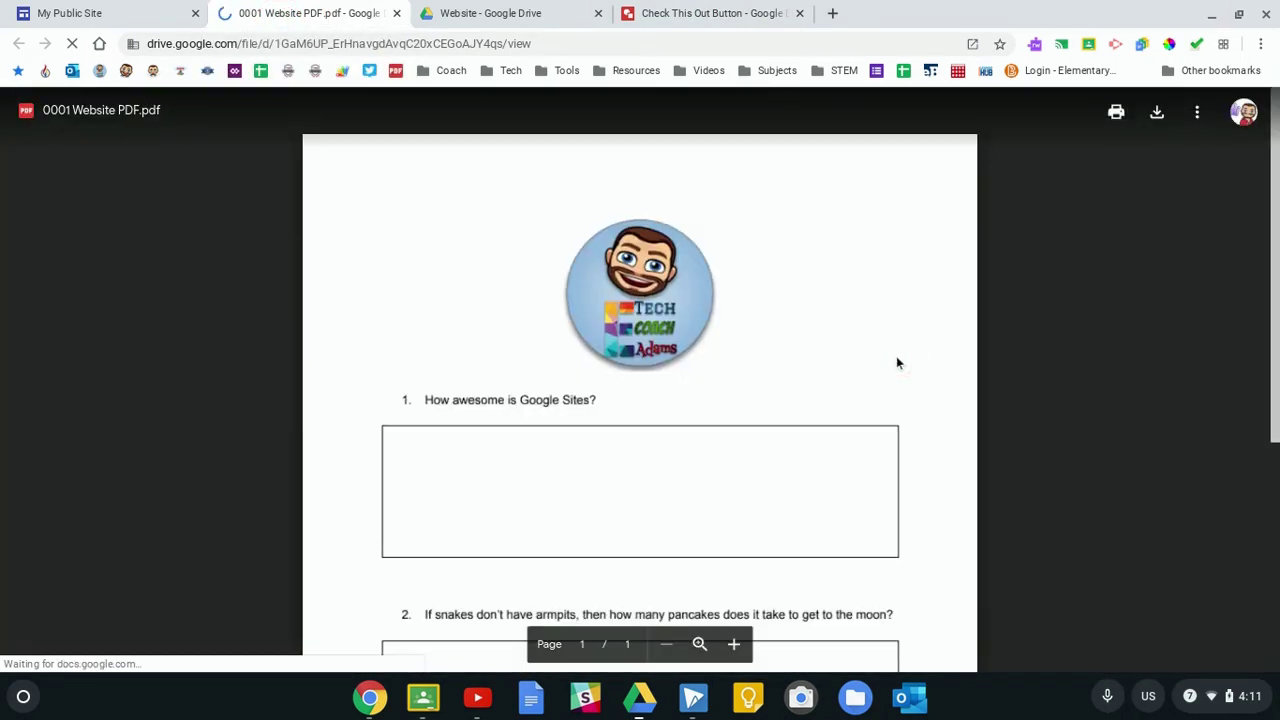
Scroll down through 0001 Website PDF.pdf in the Drive viewer to confirm it loaded.
scroll(896, 362, down, 2)
scroll(896, 356, down, 2)
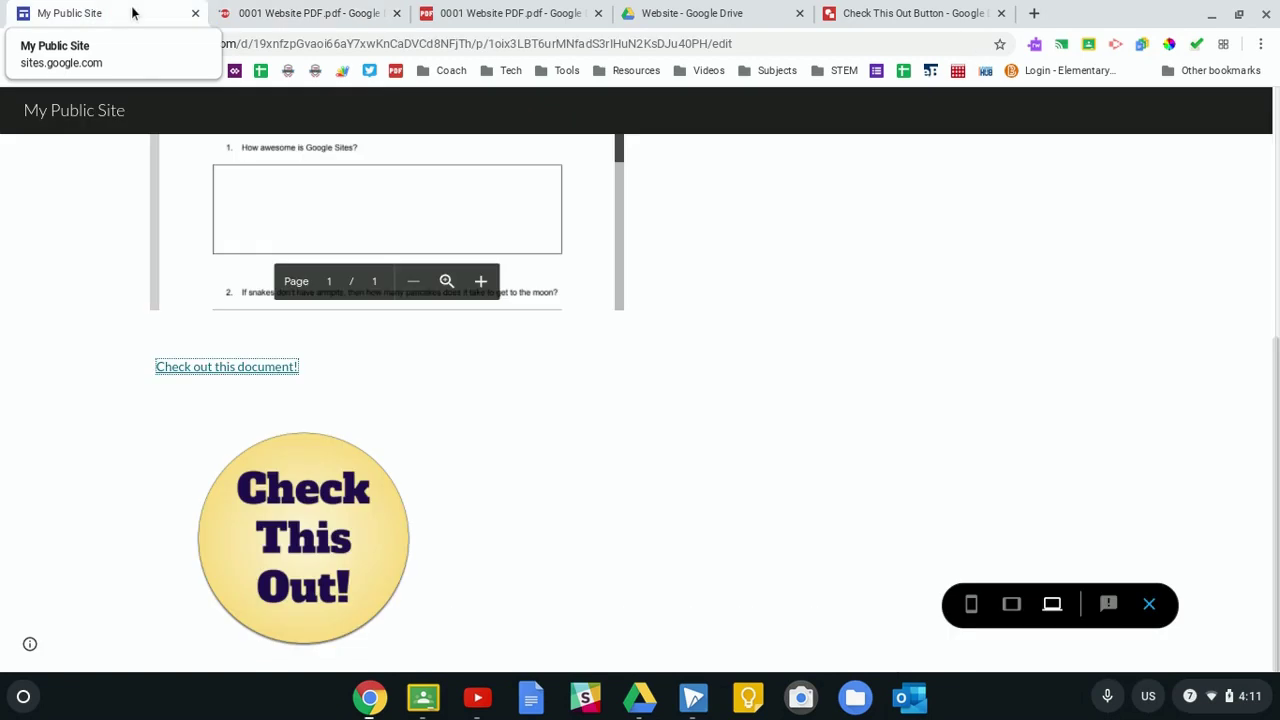
Verify the Check This Out! image opens 0001 Website PDF.pdf in a new tab, then return to the site preview.
click(316, 404)
click(325, 537)
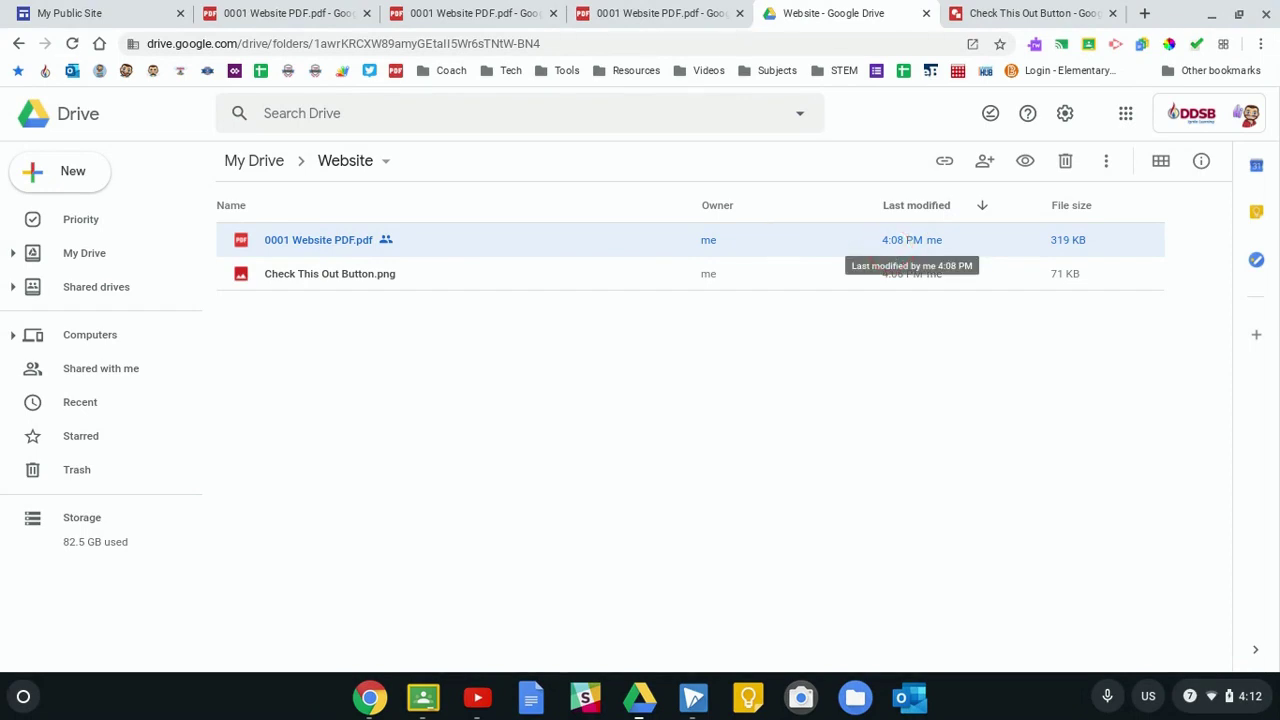
click(86, 14)
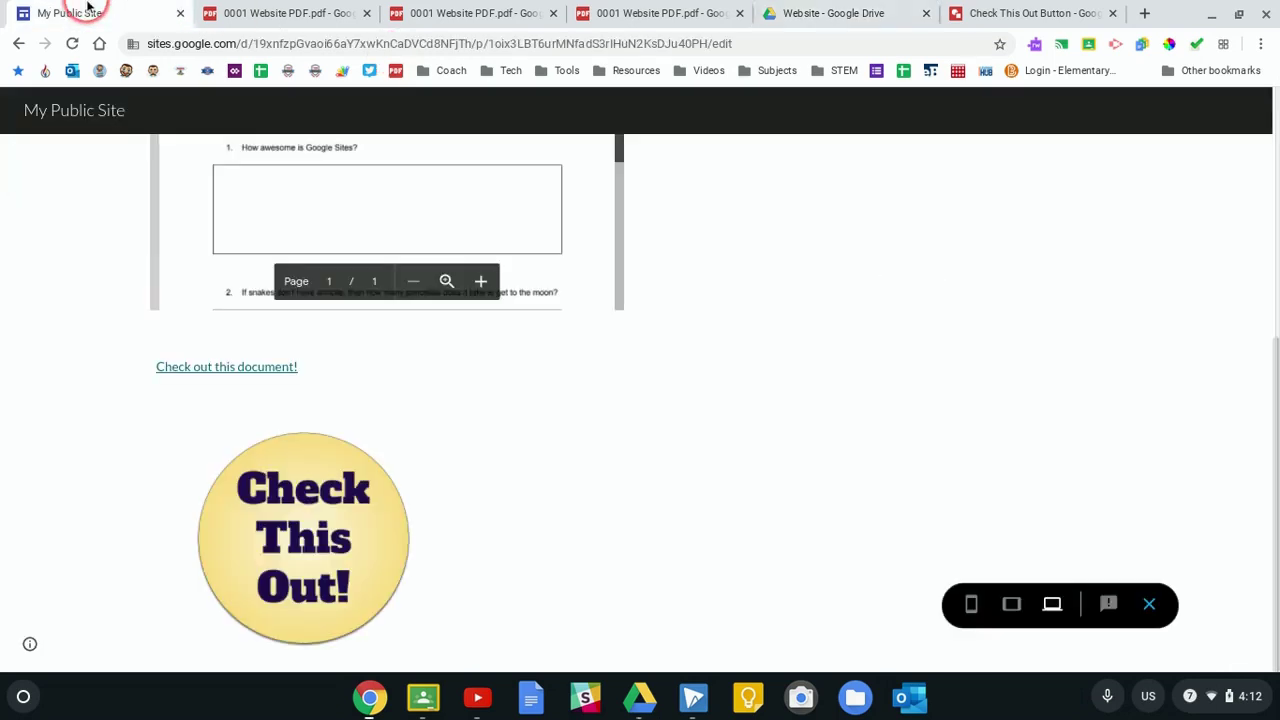
click(625, 389)
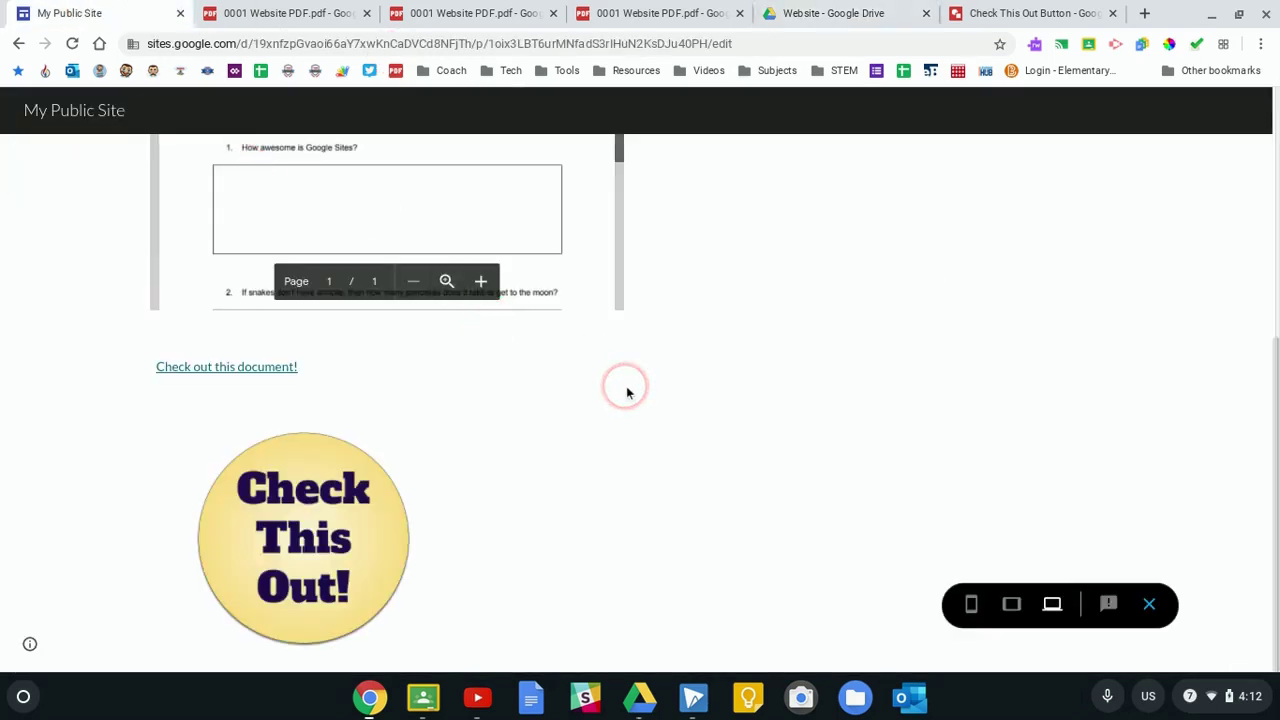